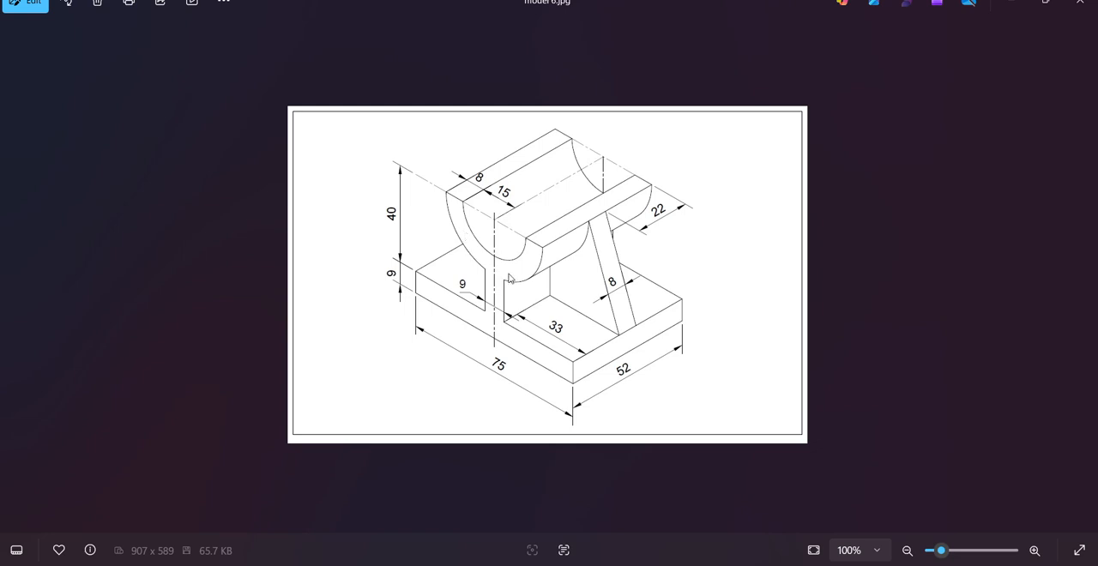
Step: Switch to FreeCAD and sketch a closed rectangle about 89 mm wide and 8 mm high, with its base on the horizontal axis
left_click(1017, 2)
left_click(118, 55)
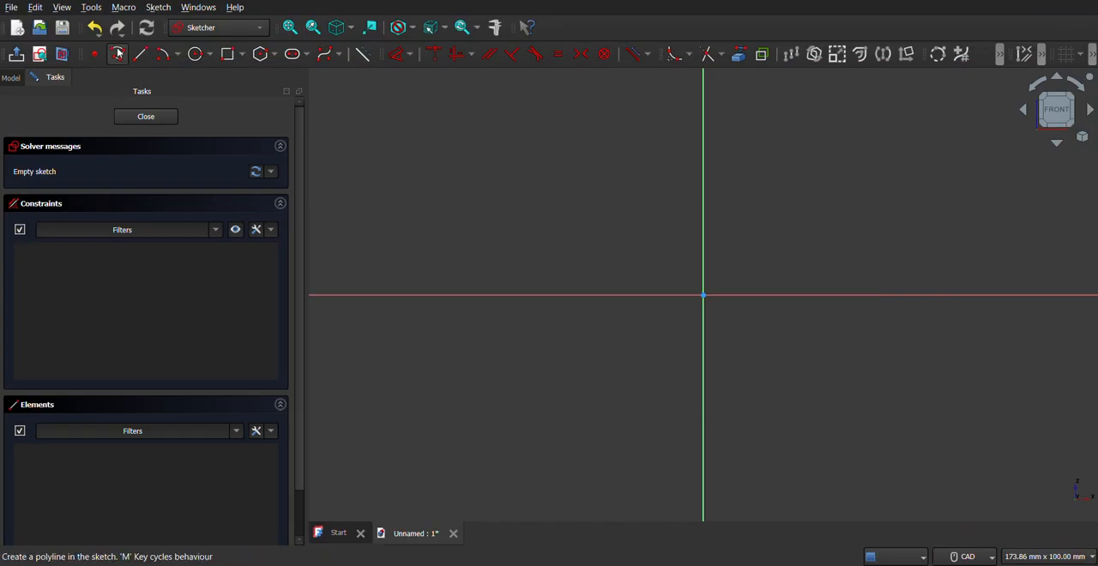
left_click(495, 298)
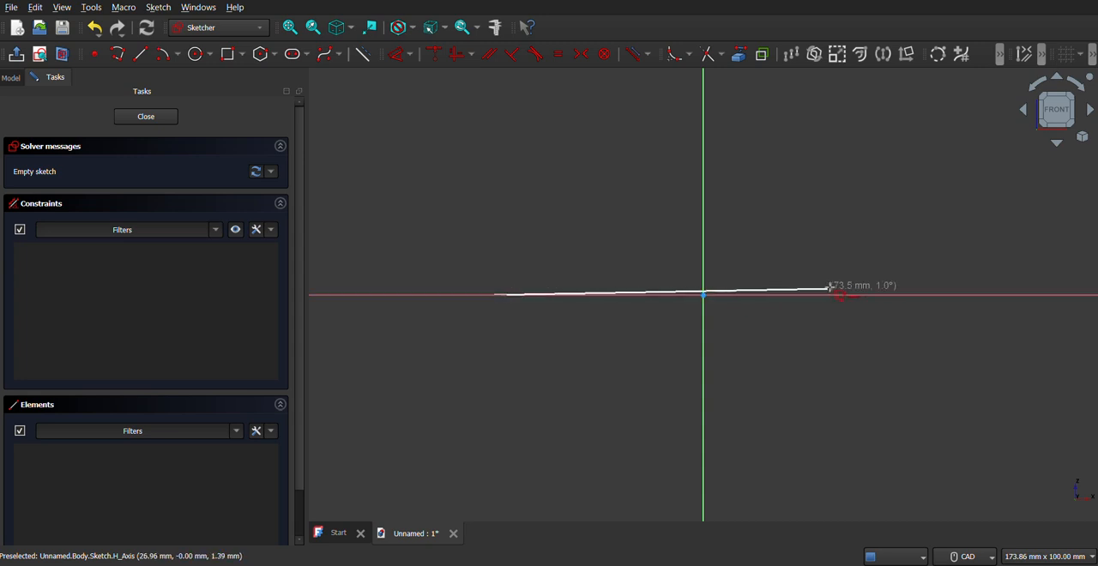
left_click(898, 295)
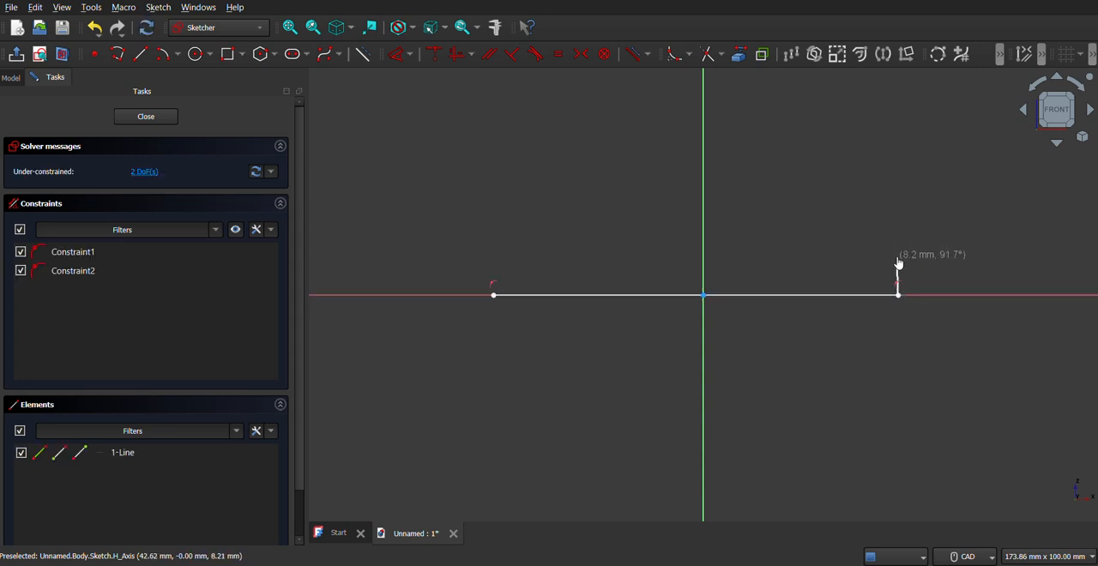
left_click(898, 258)
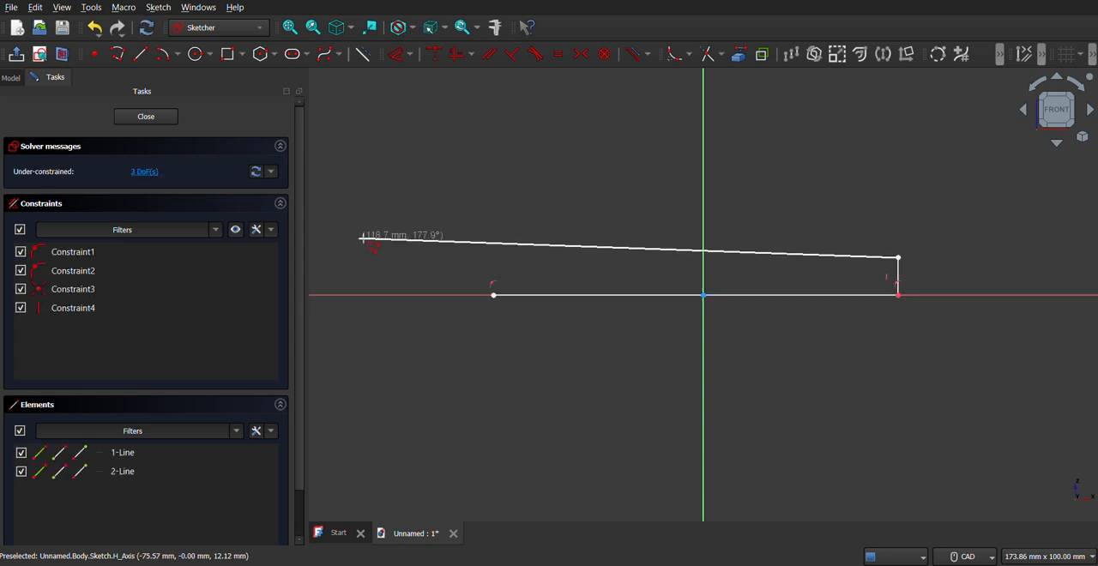
left_click(493, 258)
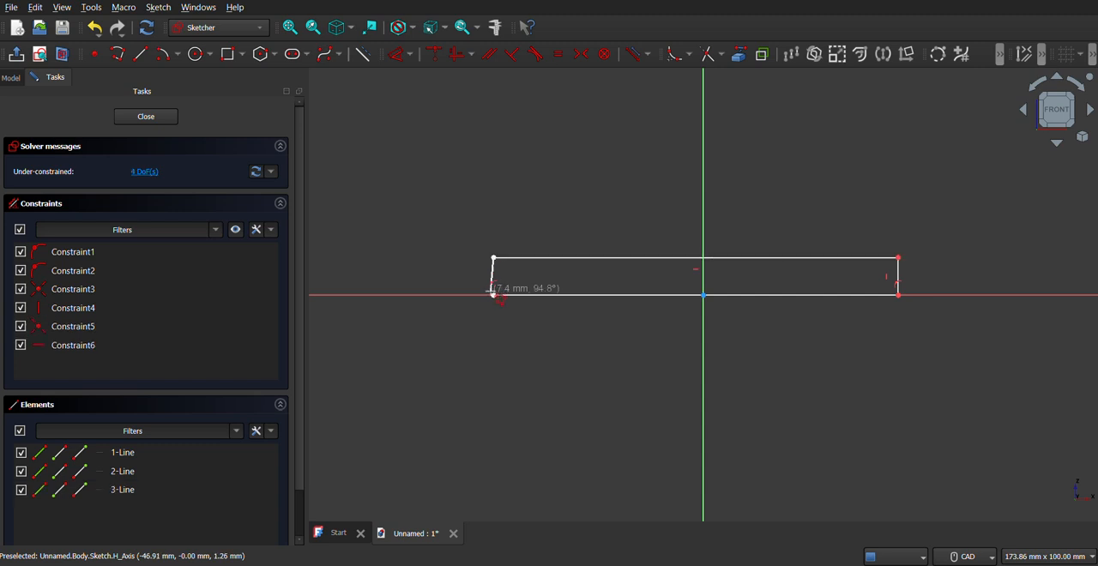
left_click(493, 295)
right_click(714, 372)
mouse_move(637, 377)
middle_mouse_down()
mouse_move(654, 372)
mouse_move(620, 380)
middle_mouse_up()
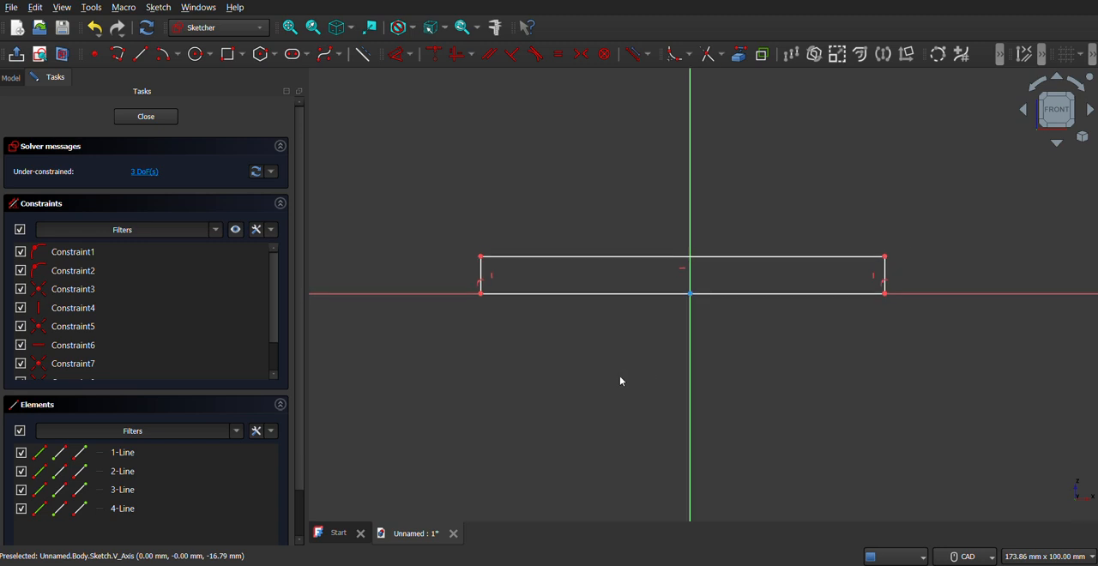
Step: Constrain the rectangle's two upper corners to be symmetric about the vertical axis
left_click(807, 258)
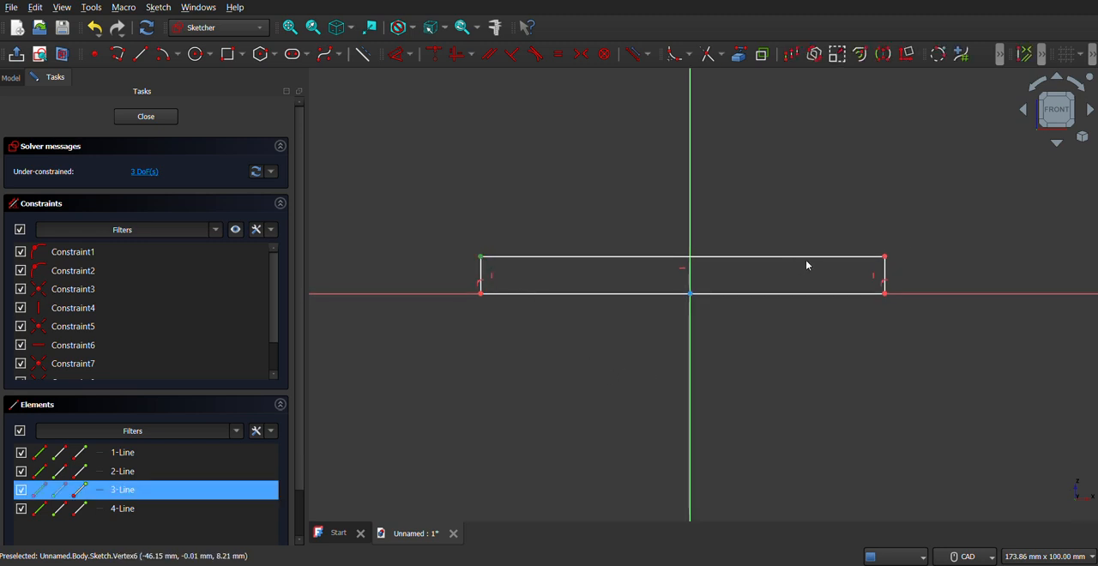
left_click(884, 263)
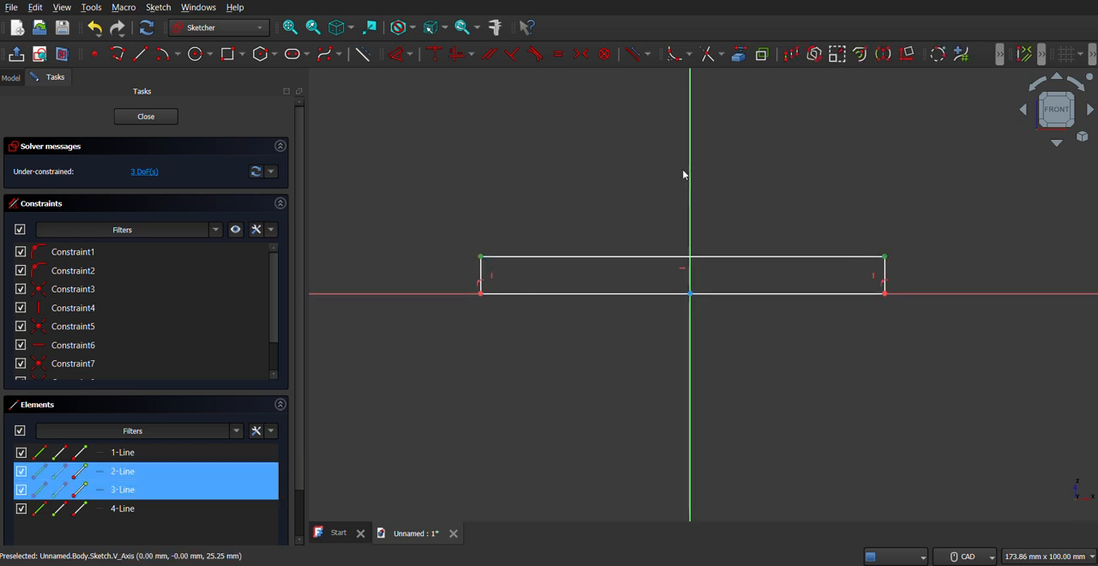
left_click(582, 54)
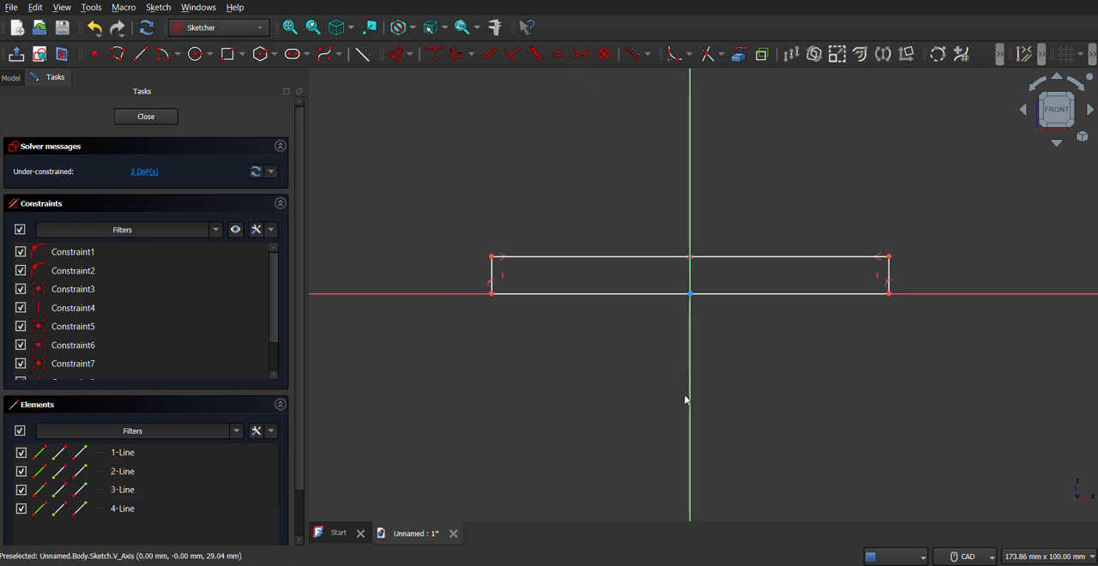
Step: Draw a 30 mm diameter circle centred on the vertical axis, about 45 mm above the origin
middle_click_drag(556, 369, 544, 395)
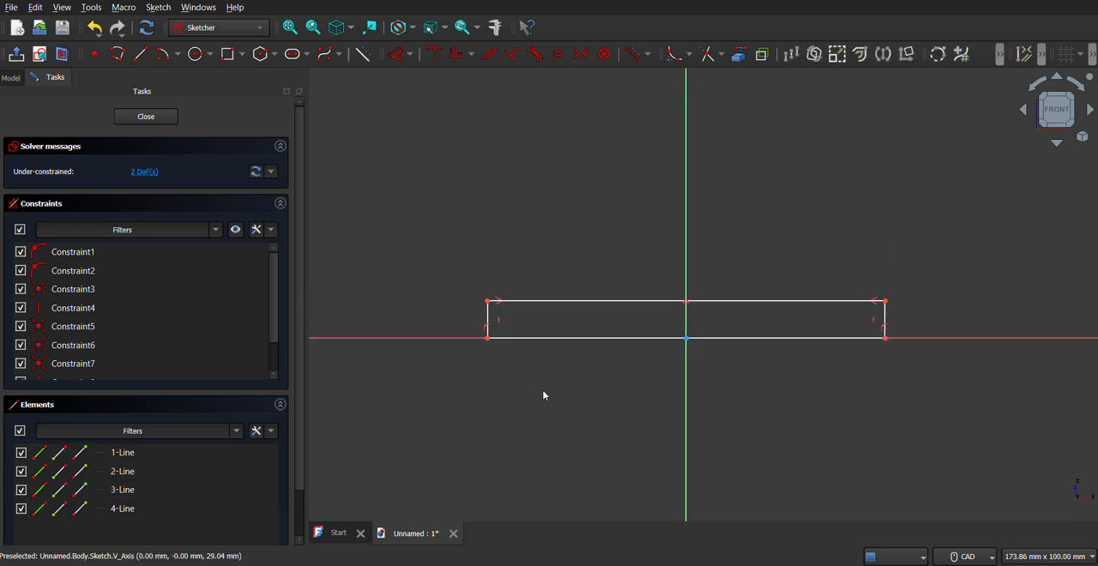
left_click(200, 55)
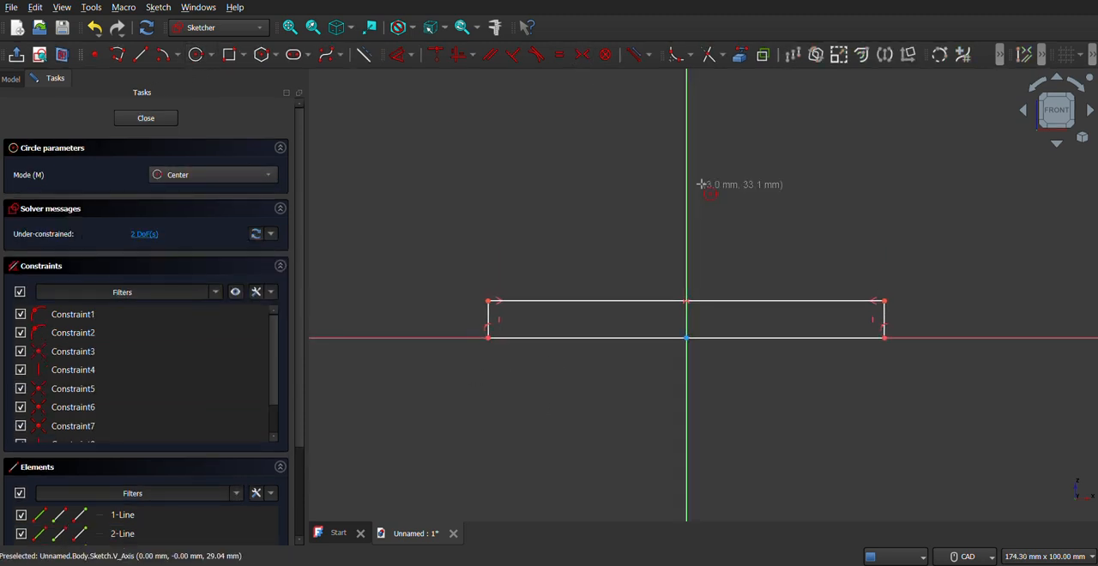
left_click(686, 133)
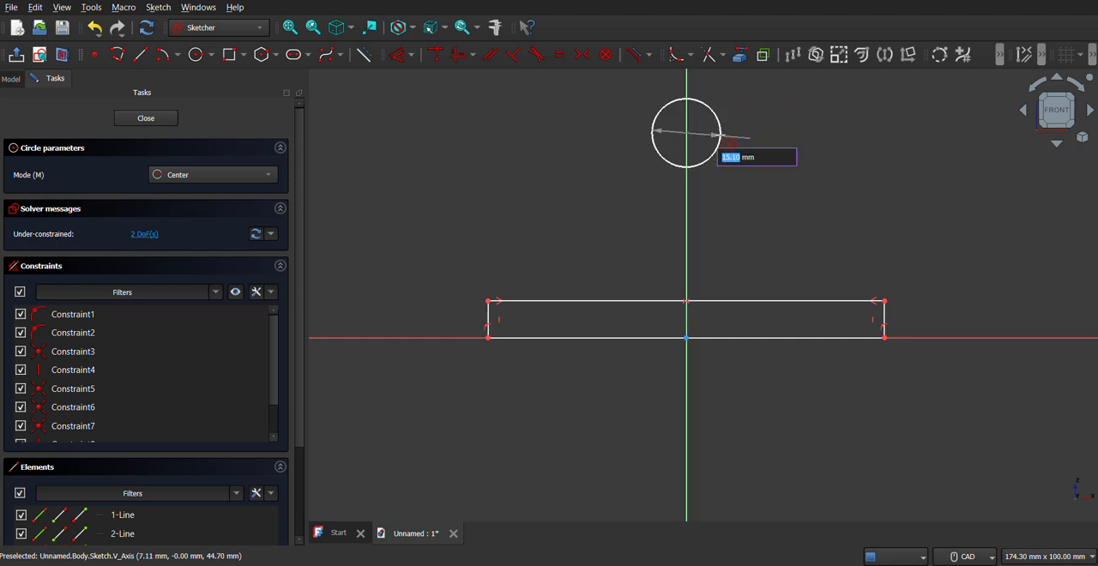
type("30")
key("Return")
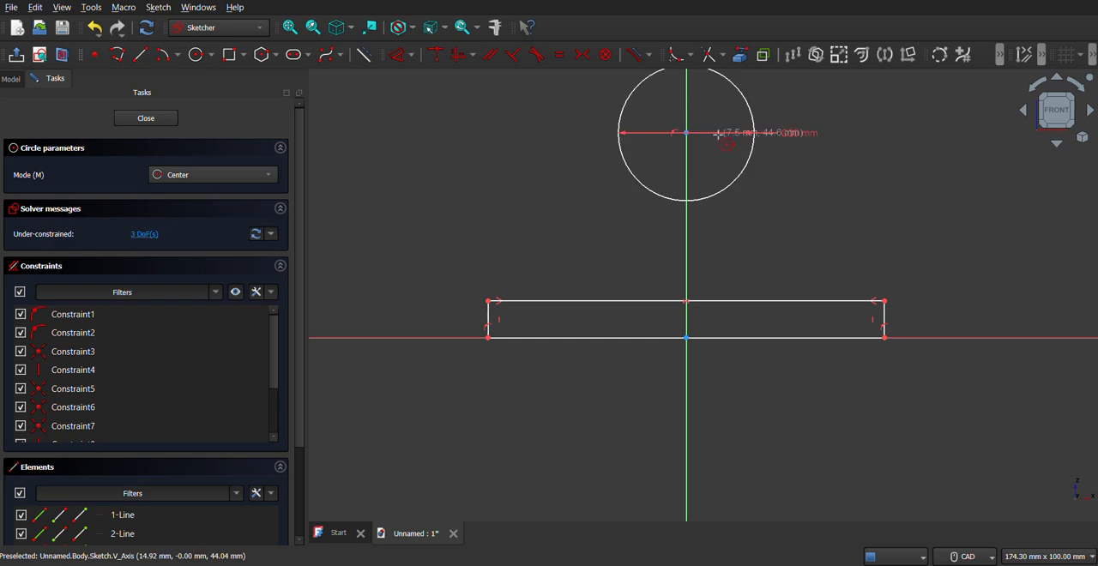
Step: Check the reference drawing model 6.jpg, then add a 38 mm diameter circle concentric with the 30 mm circle
key("alt+Tab")
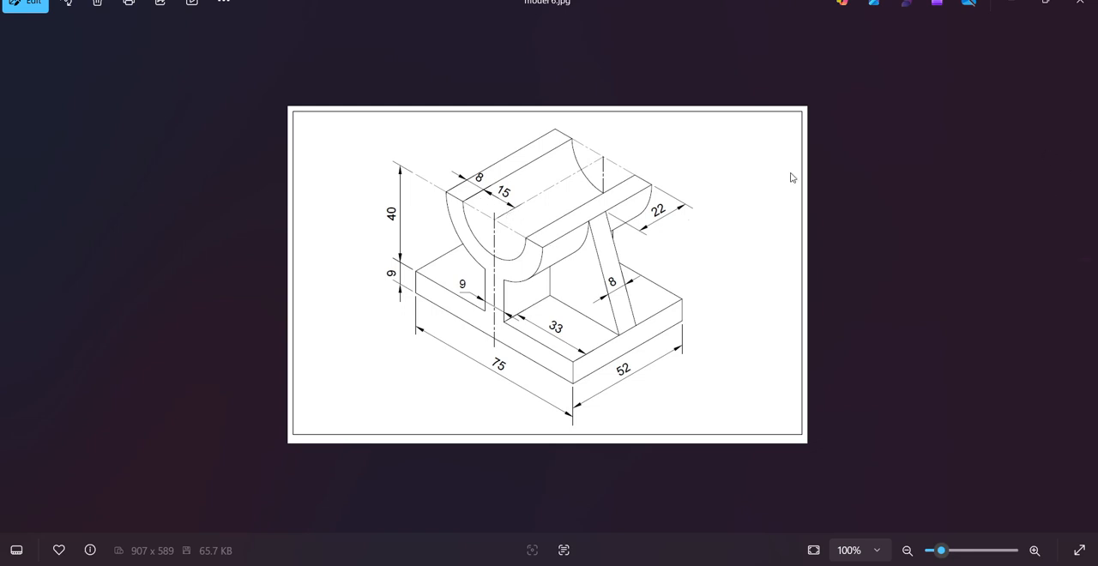
left_click(1008, 3)
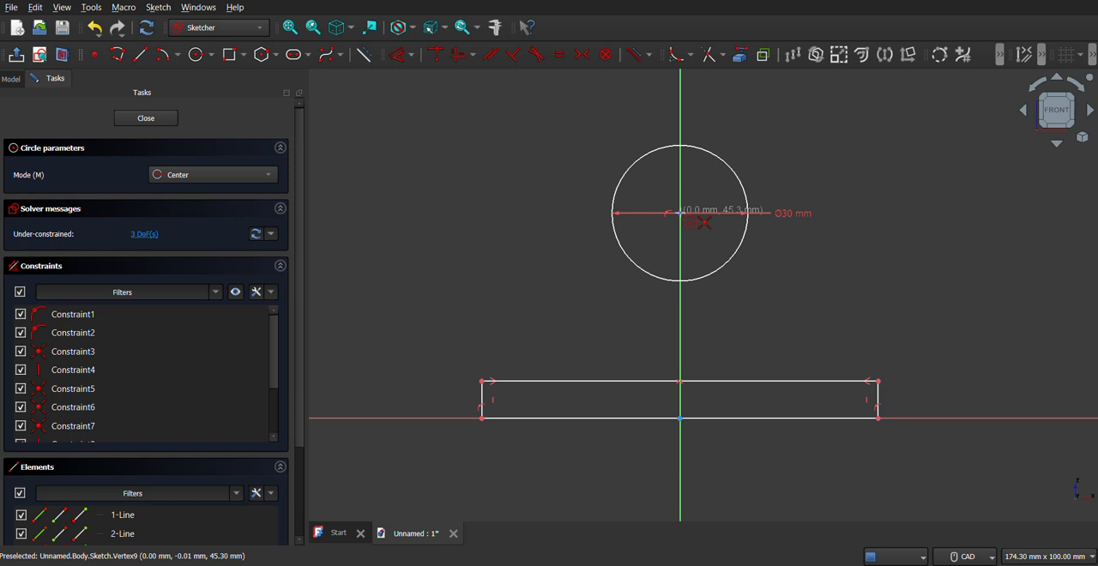
left_click(681, 214)
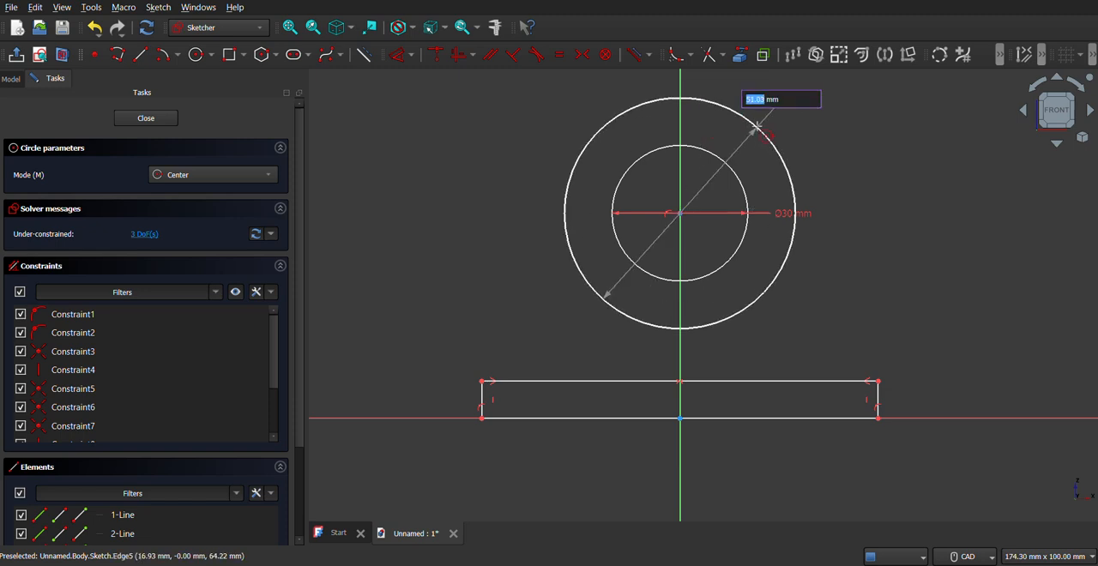
type("38")
key("Return")
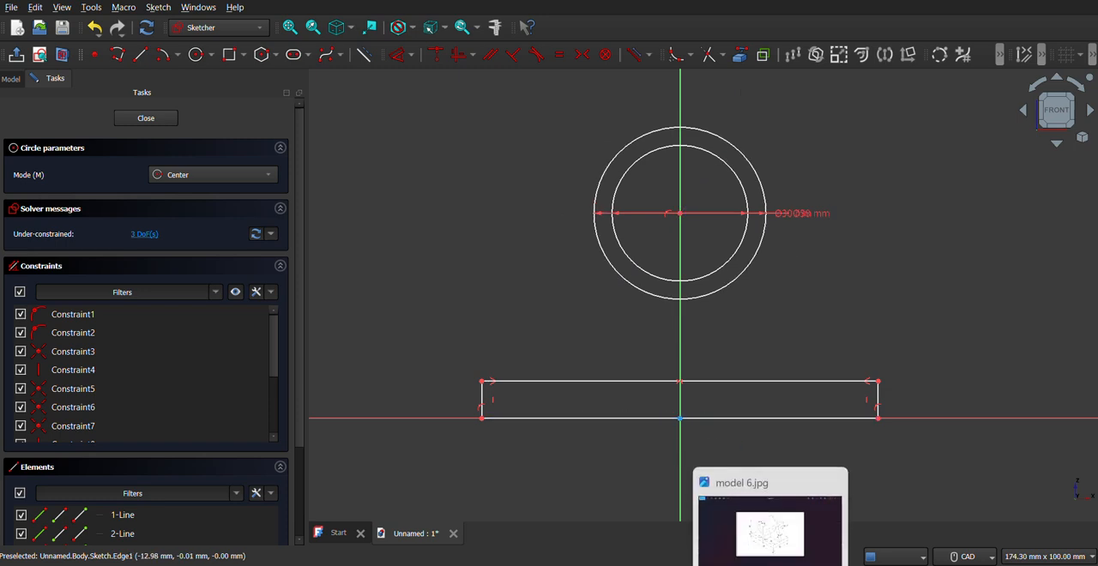
Step: Sketch two support lines from the outer circle's lower arc to the rectangle's upper edge, one on each side of the vertical axis
left_click(770, 519)
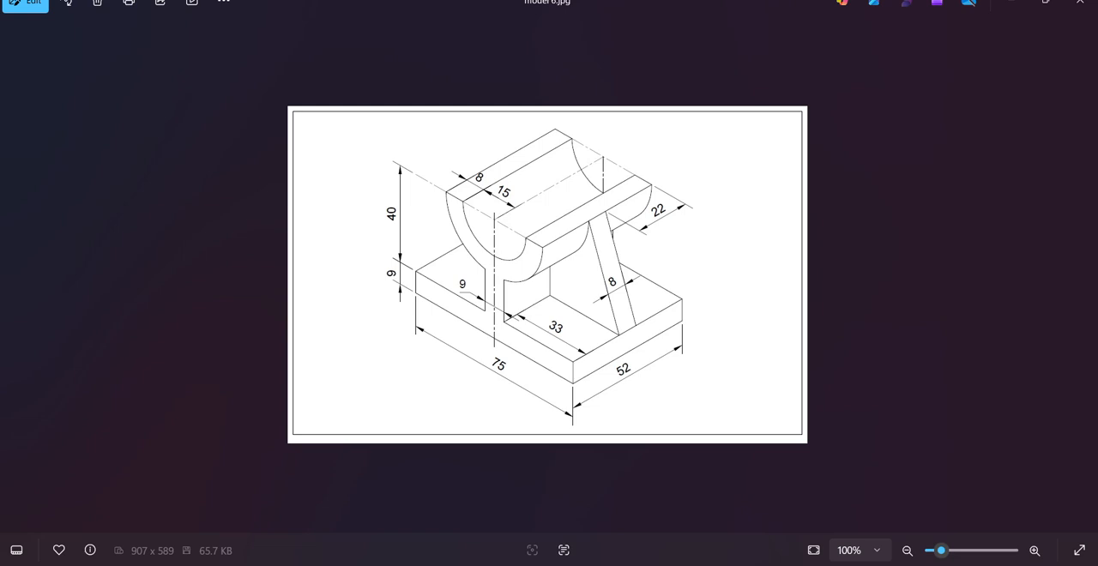
key("alt+Tab")
key("Escape")
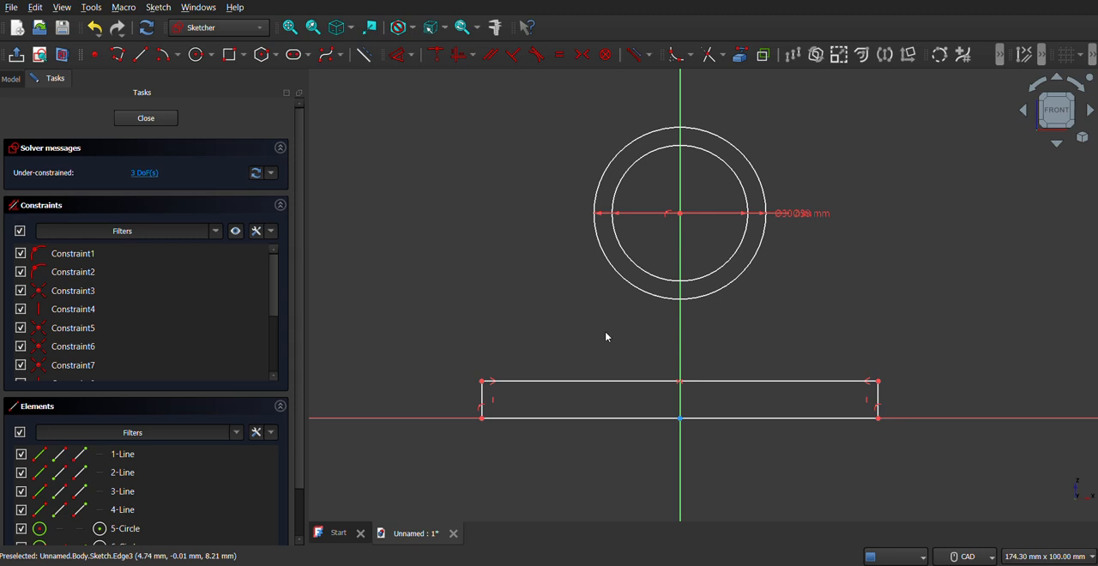
left_click(117, 54)
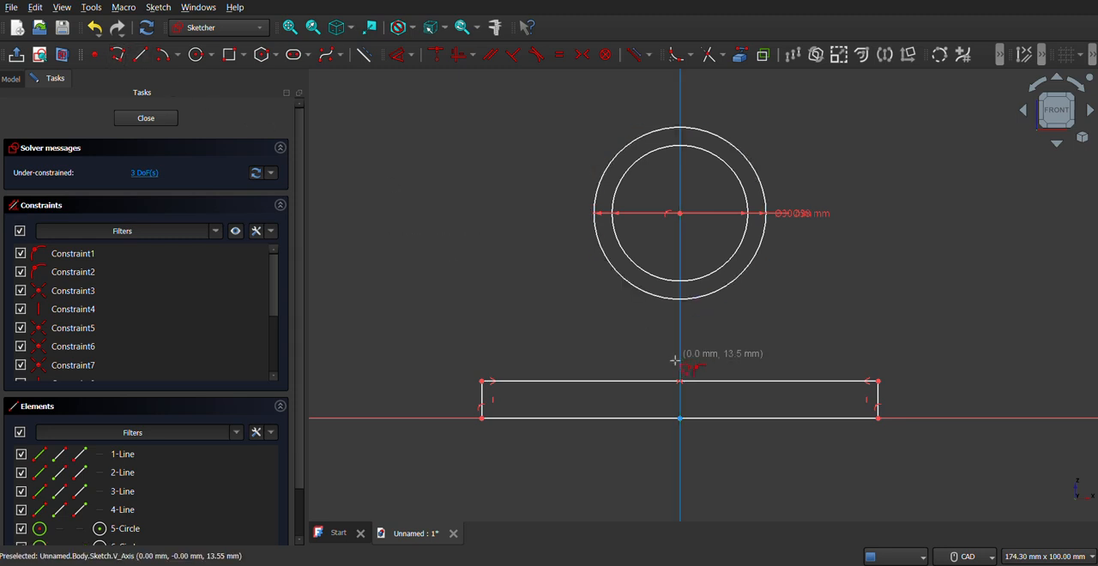
key("Escape")
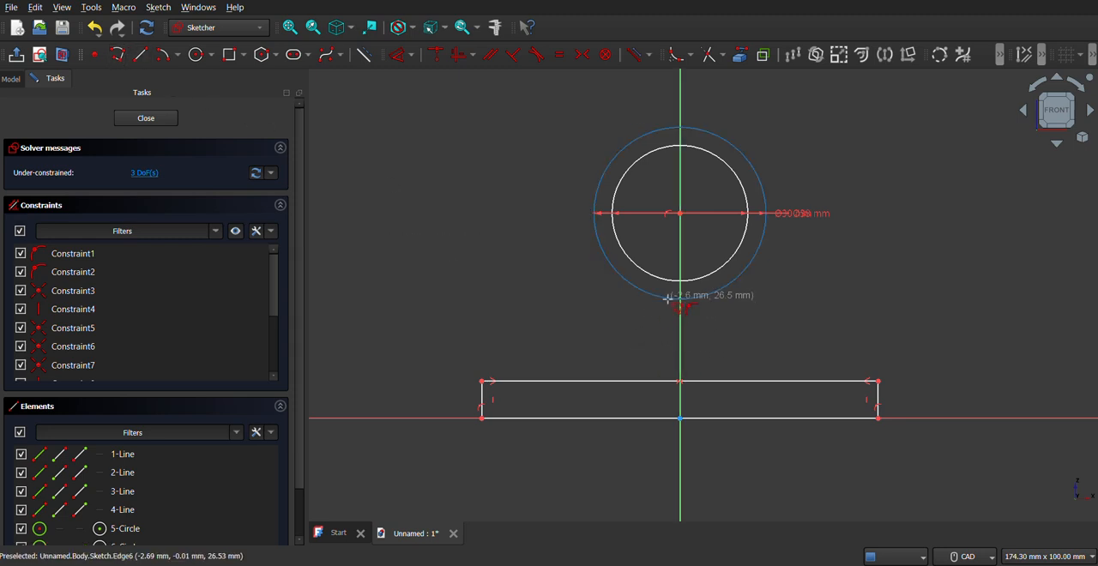
left_click(668, 301)
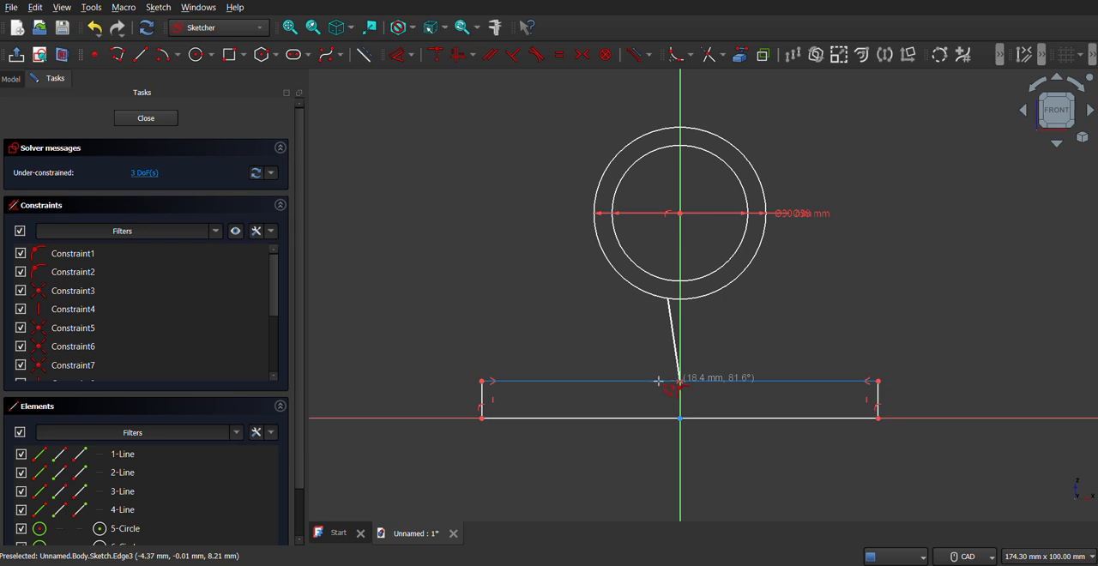
left_click(657, 381)
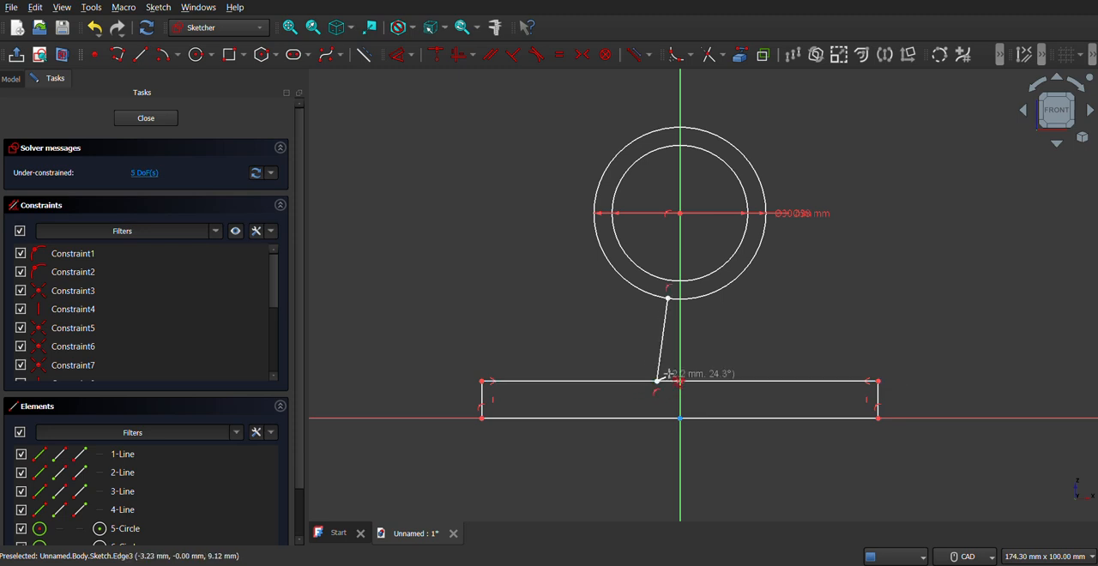
left_click(696, 298)
left_click(701, 381)
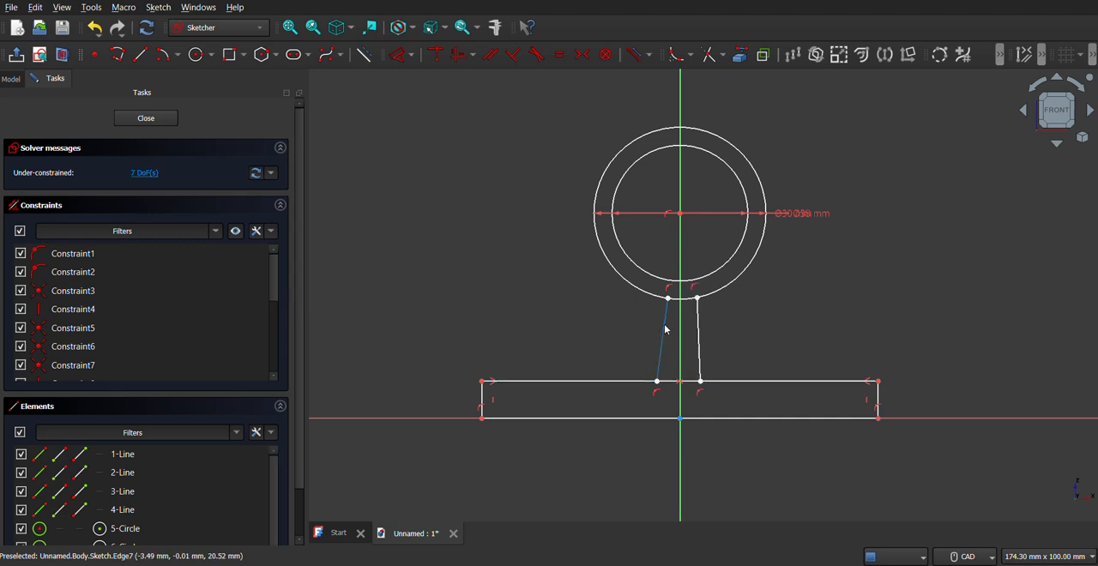
Step: Constrain both support lines between the outer circle and the rectangle to be vertical
right_click(666, 329)
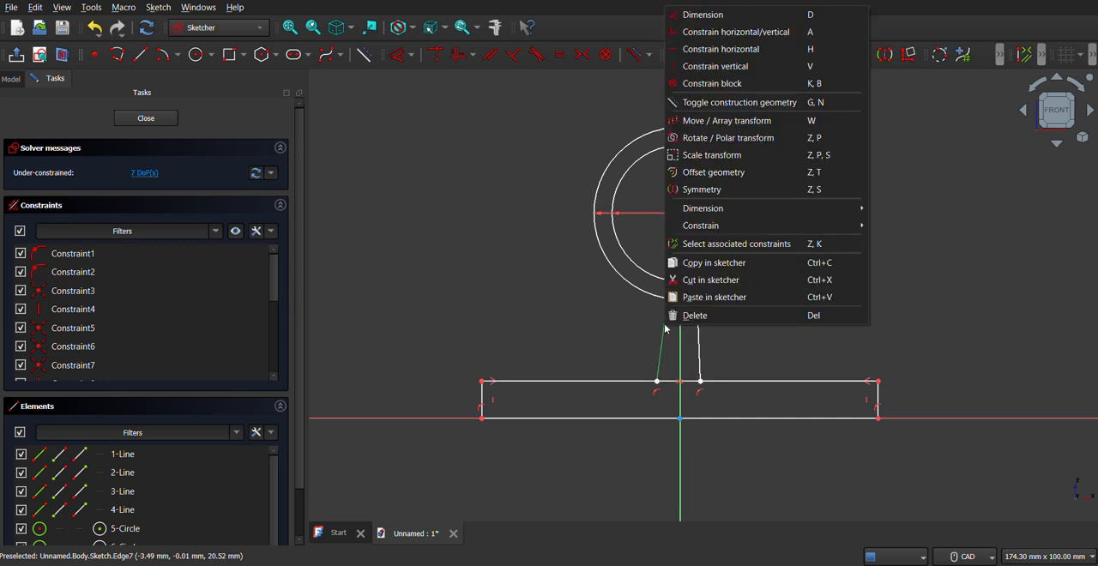
left_click(719, 68)
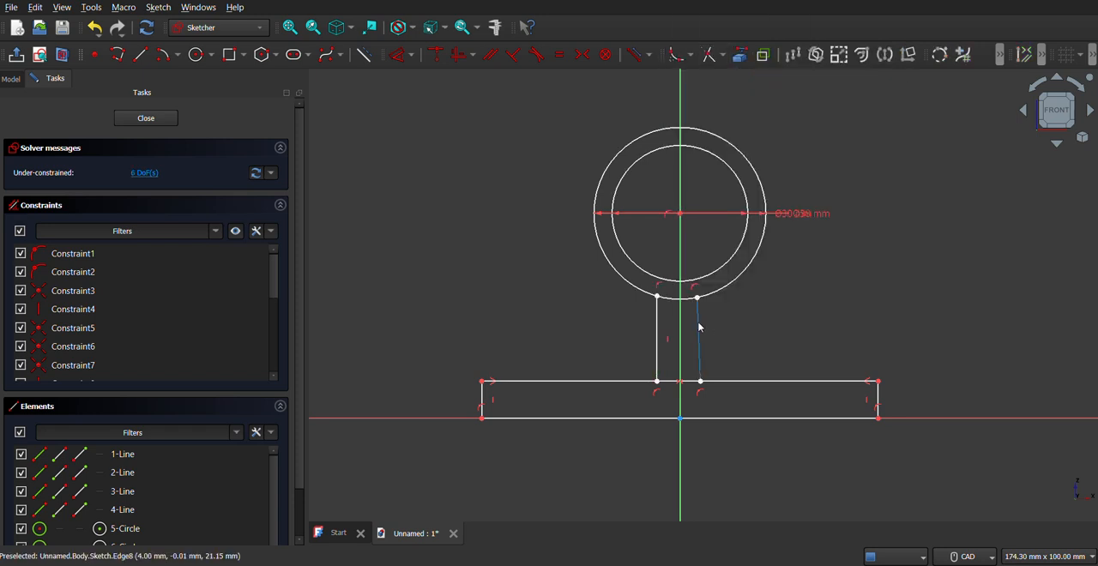
right_click(699, 327)
left_click(725, 65)
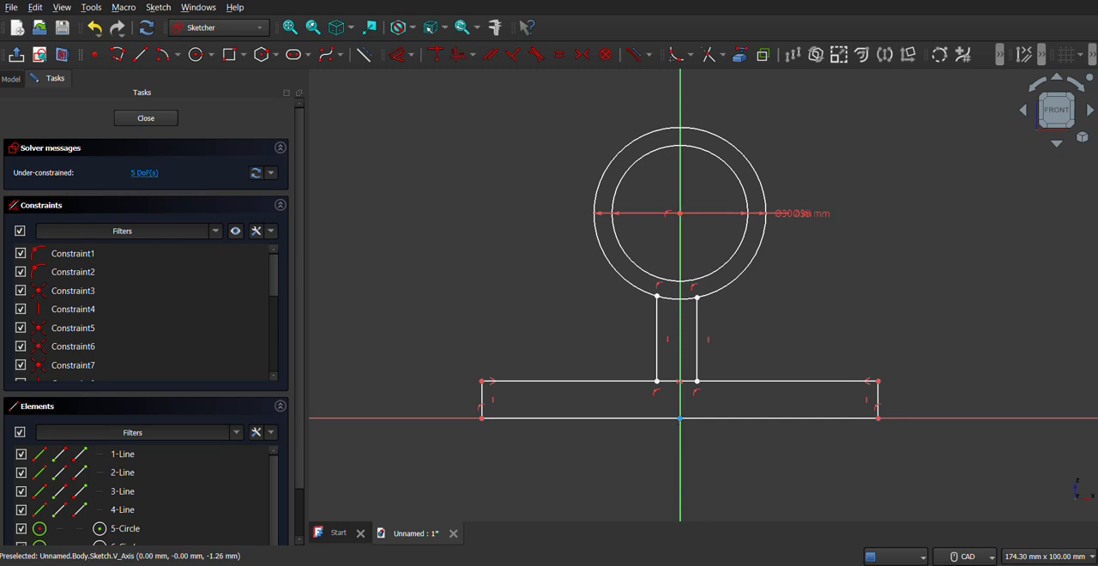
key("alt+Tab")
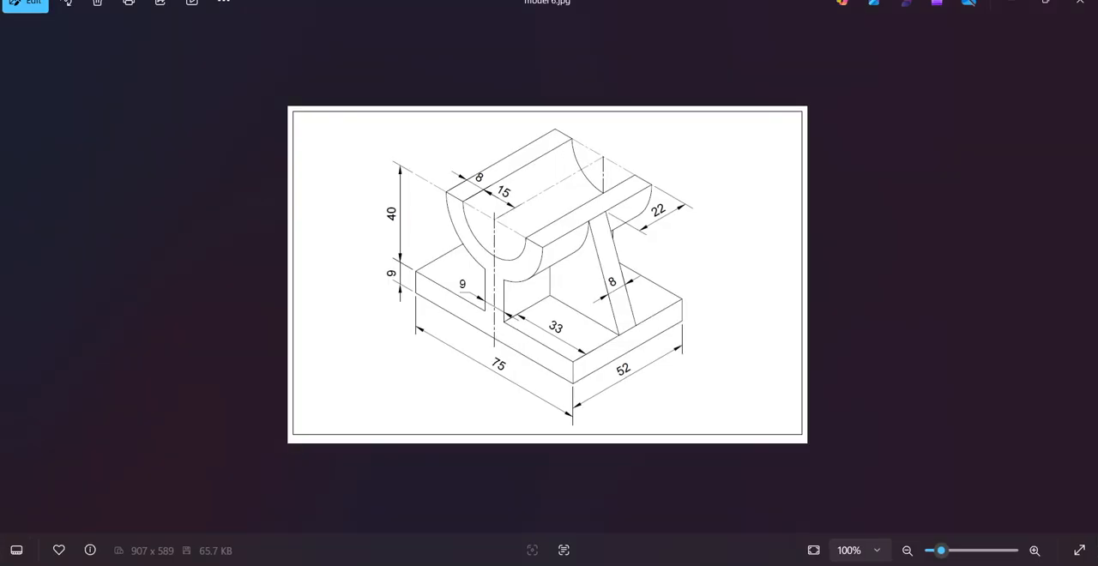
key("alt+Tab")
left_click(114, 55)
left_click(606, 419)
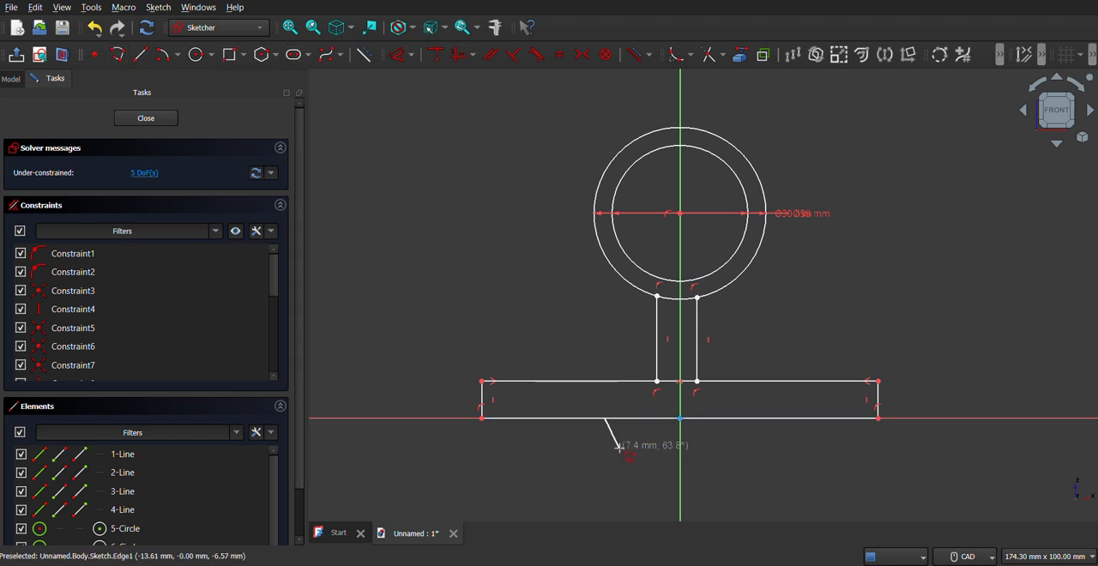
key("Escape")
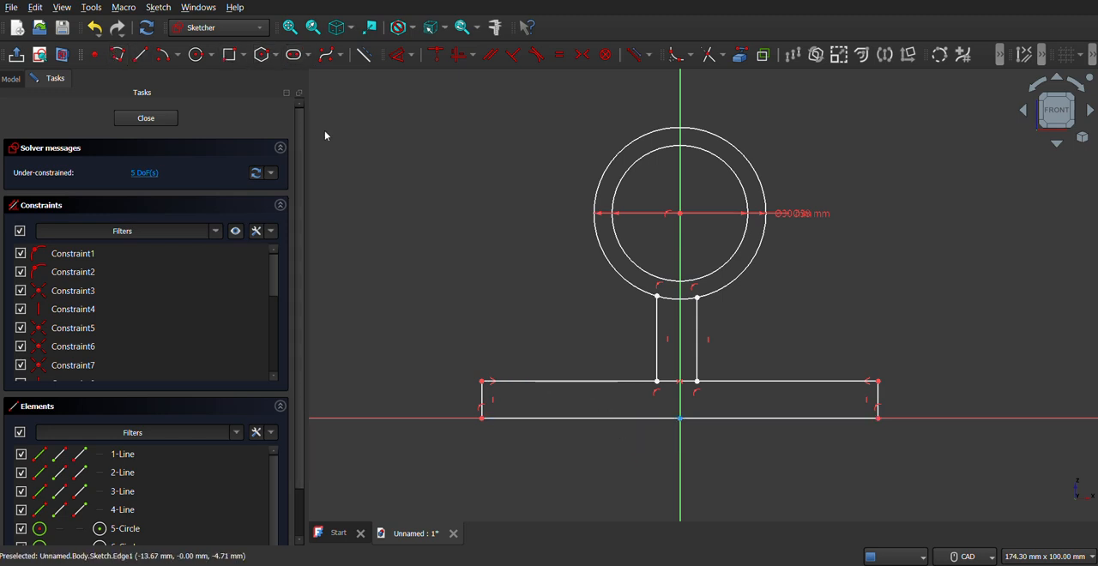
Step: Dimension the rectangle's bottom edge and set its length to 75 mm
left_click(396, 57)
left_click(586, 422)
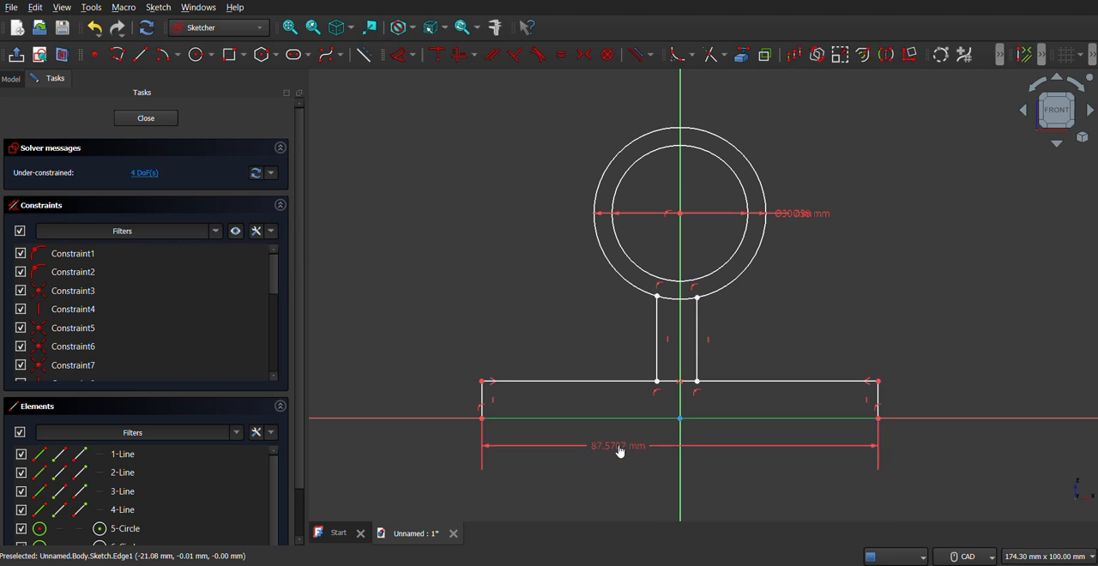
left_click(619, 452)
type("75")
key("Return")
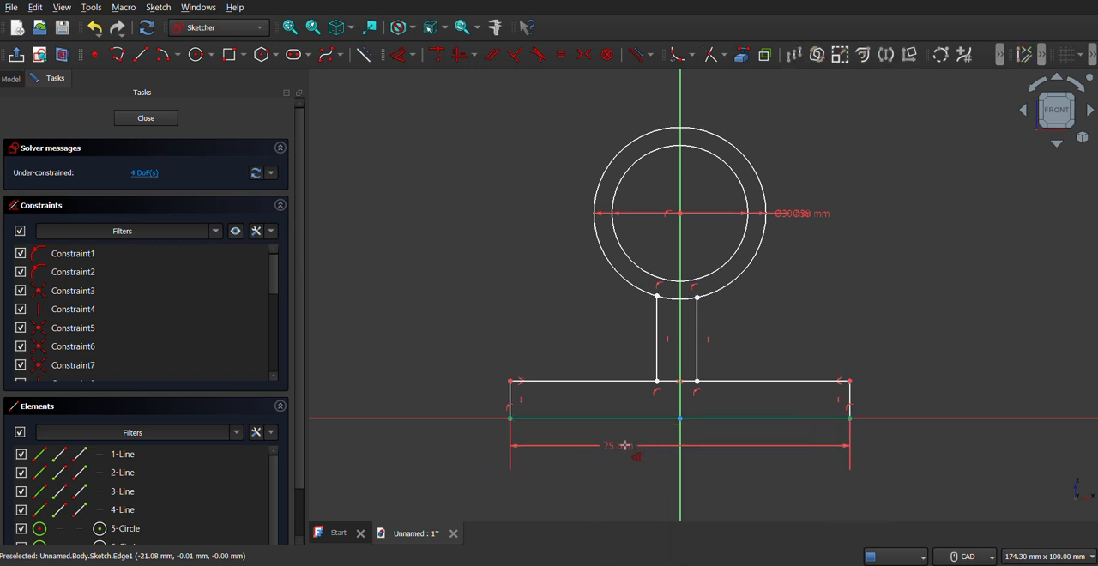
Step: Check the reference drawing, then dimension the rectangle's left edge and set its height to 9 mm
key("alt+Tab")
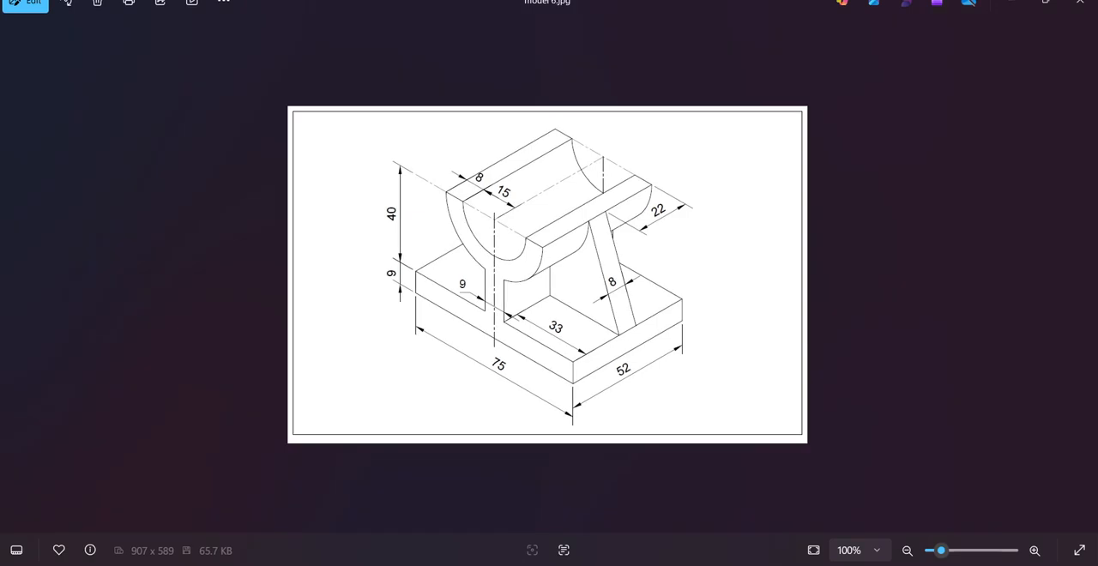
key("alt+Tab")
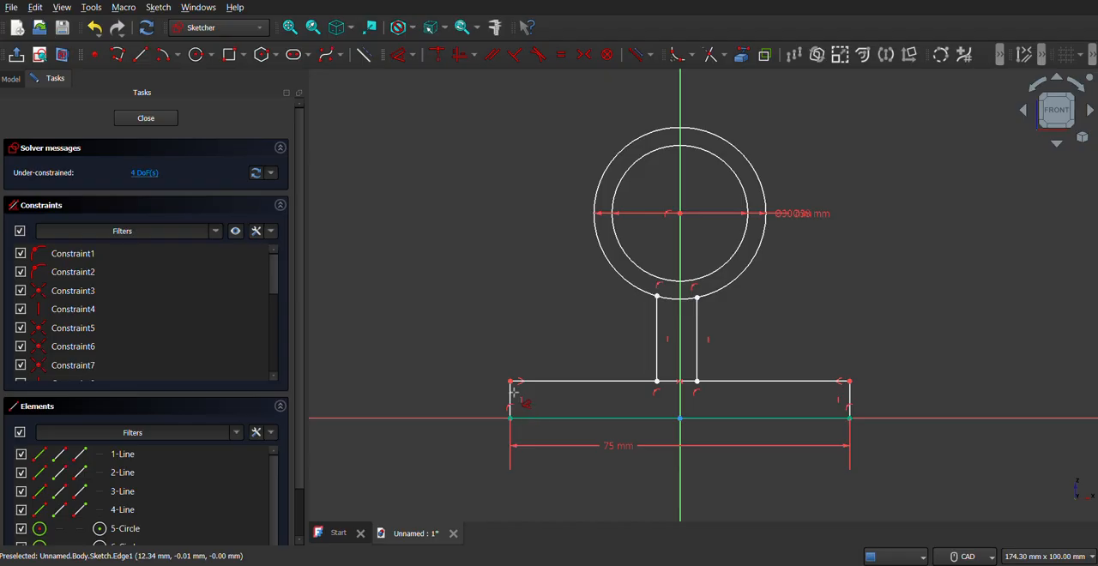
left_click(509, 395)
left_click(483, 408)
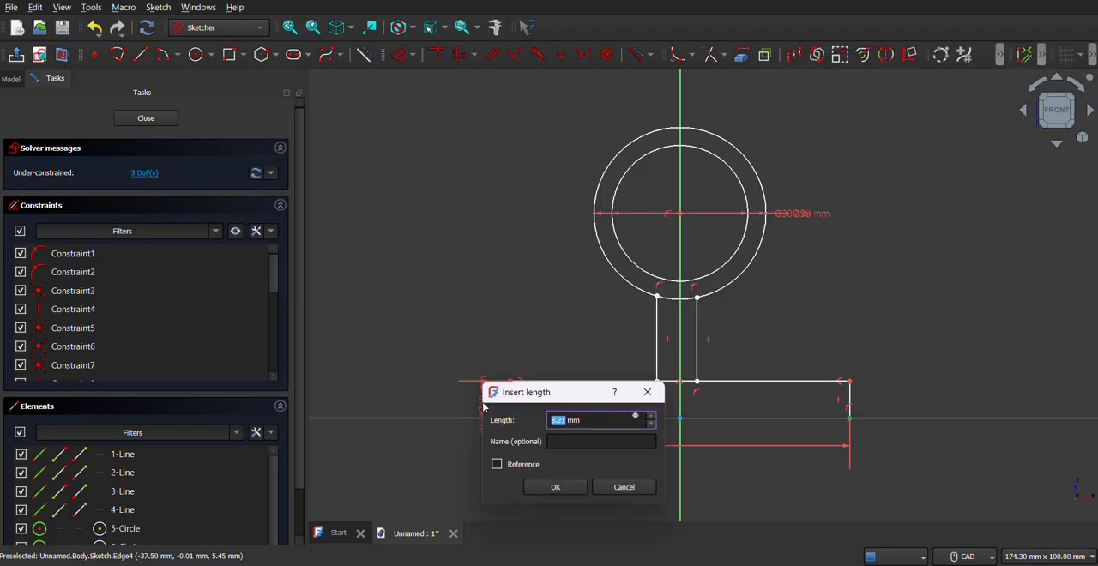
type("6")
key("Return")
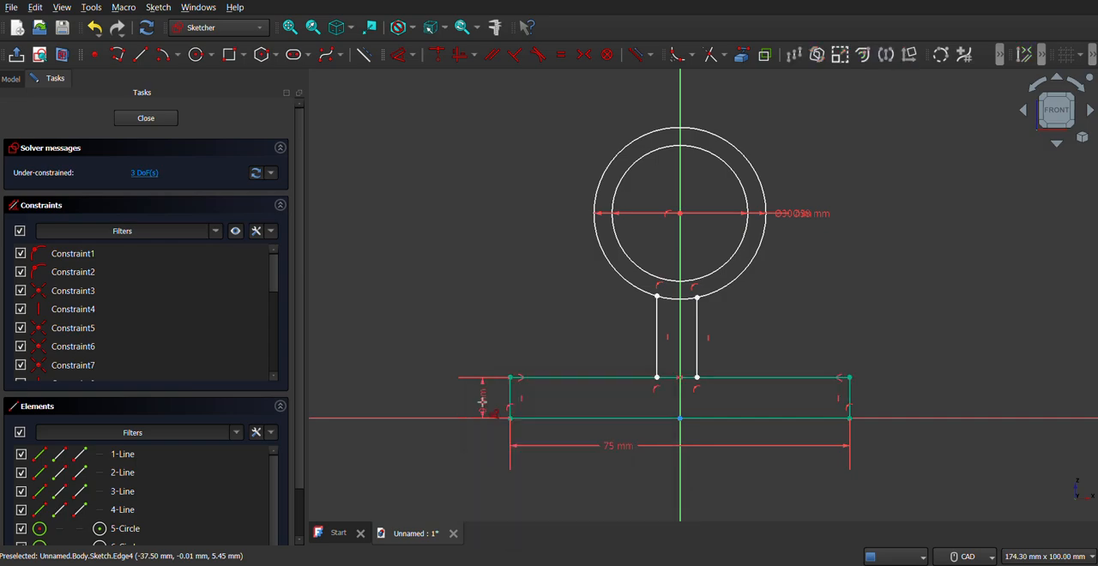
Step: Check the reference drawing, then dimension the circles' centre above the rectangle's upper edge at 40 mm
key("alt+Tab")
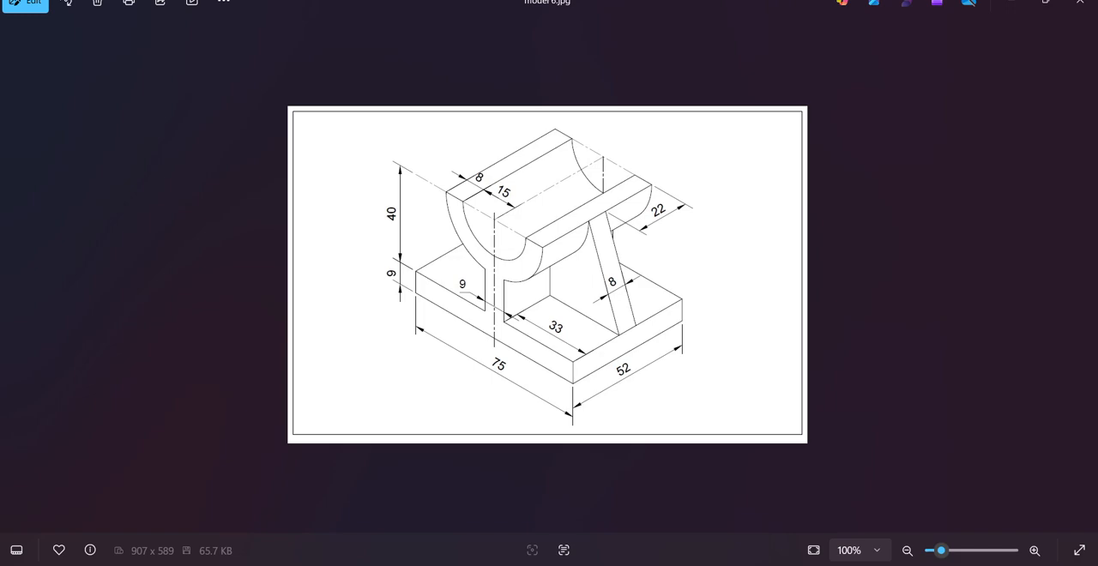
key("alt+Tab")
left_click(681, 216)
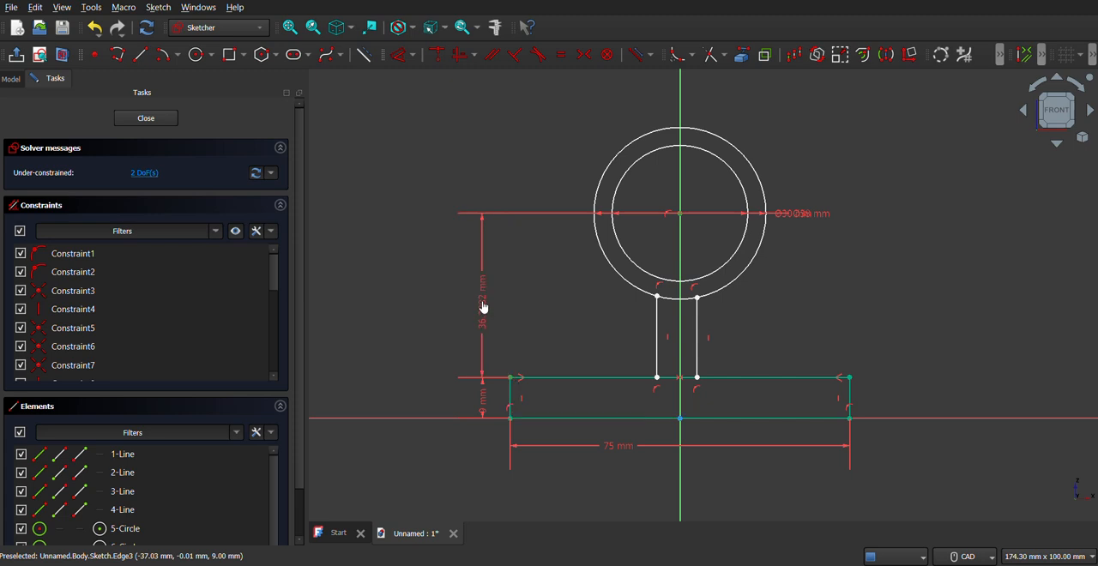
left_click(484, 302)
type("40")
key("Return")
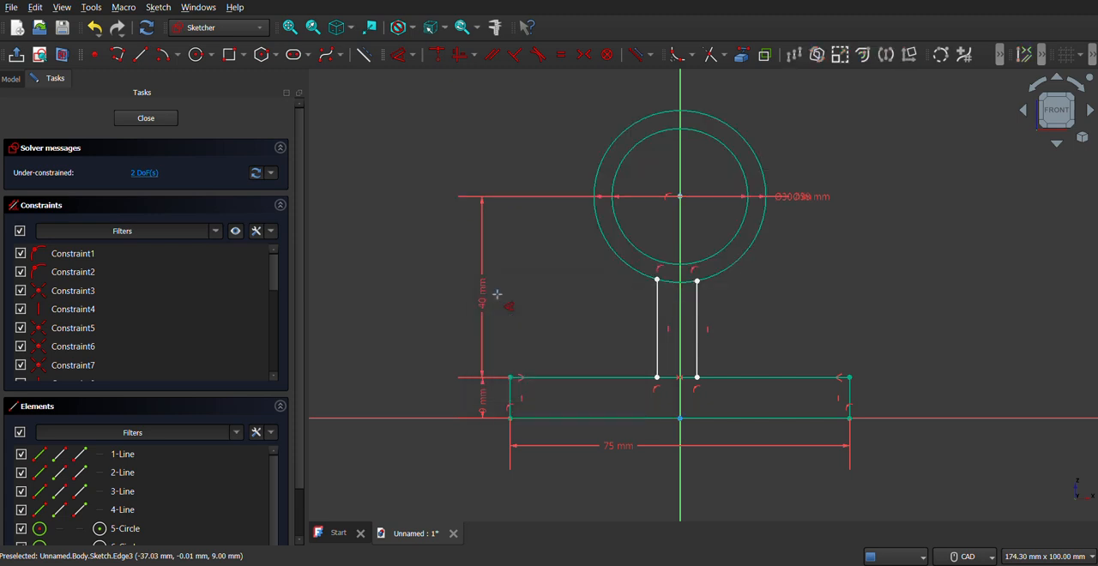
Step: Check the reference drawing, then set the distance between the two vertical support lines to 9 mm
key("alt+Tab")
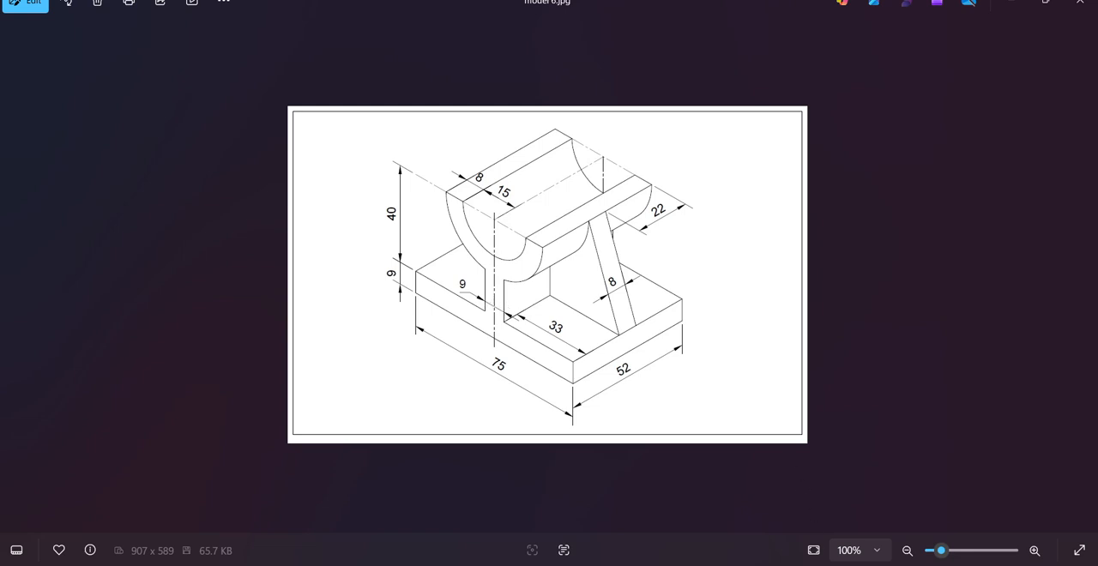
key("alt+Tab")
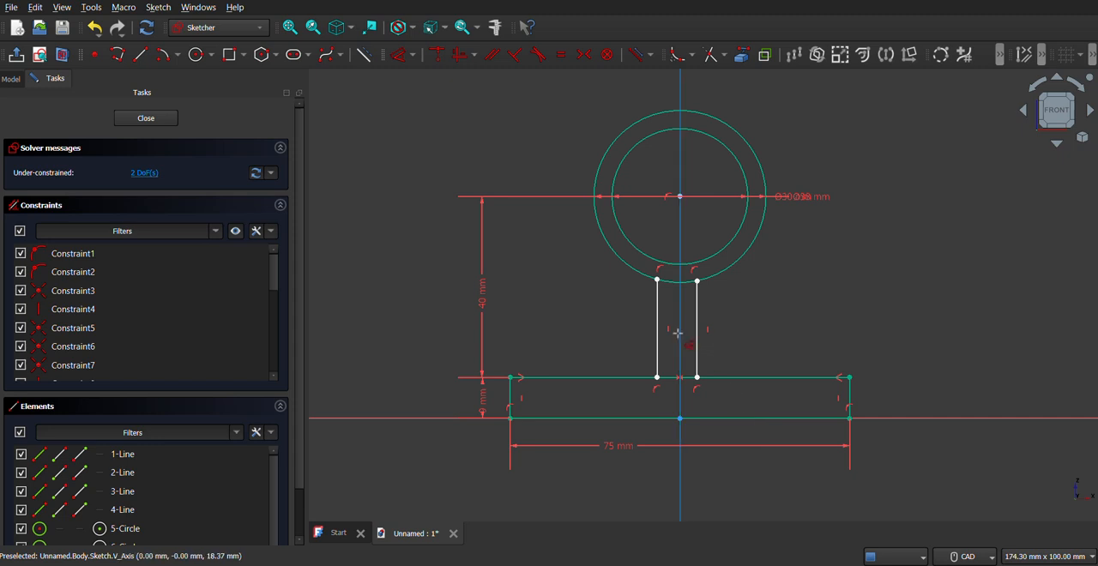
left_click(656, 318)
left_click(696, 325)
left_click(728, 319)
type("99")
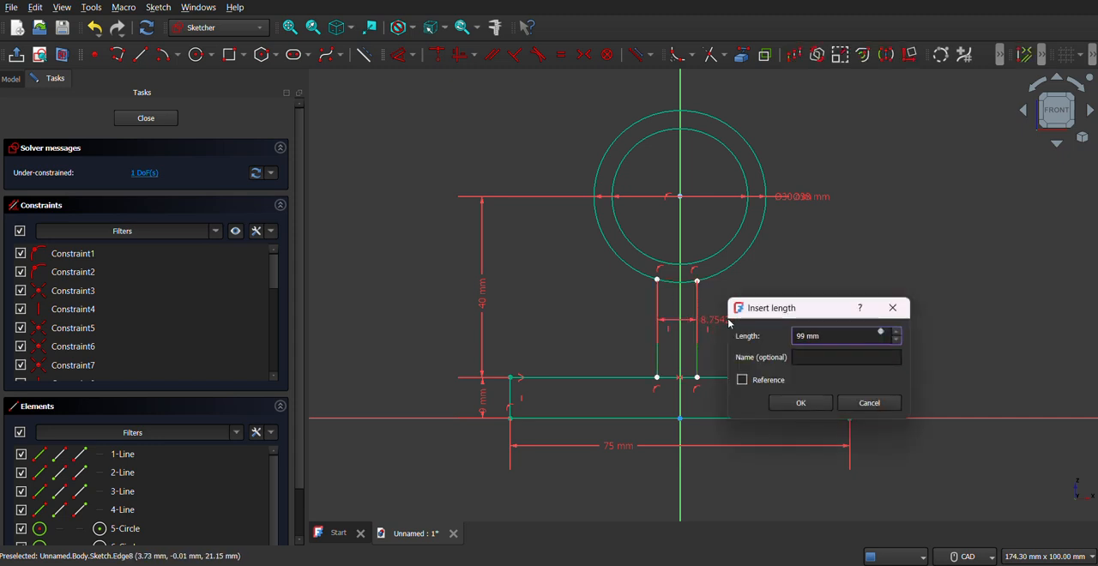
key("BackSpace")
key("Return")
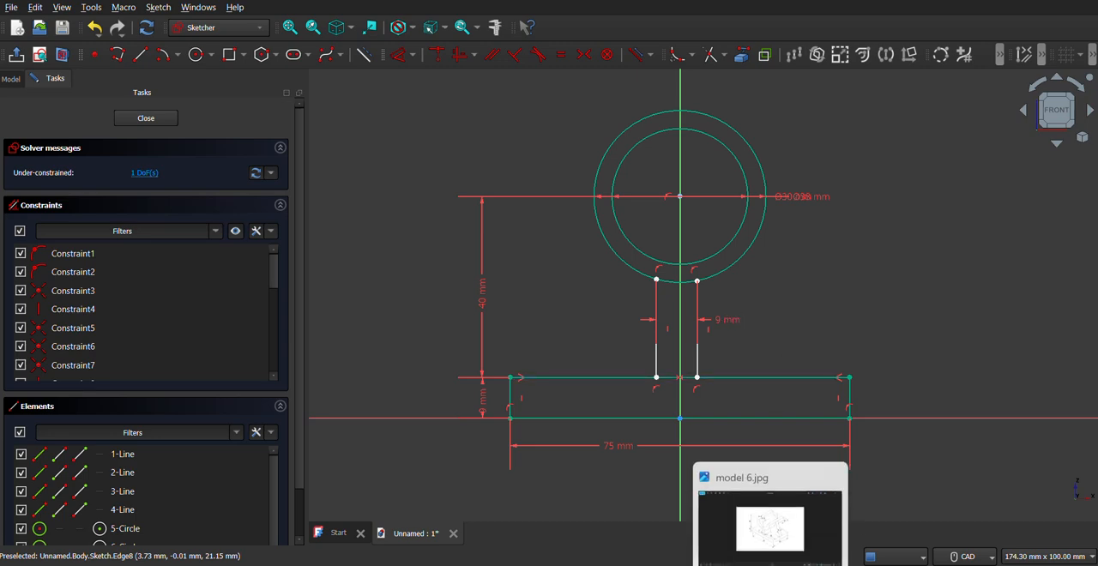
Step: Check the reference drawing, then dimension the right support line from the vertical axis at 9/2 mm
left_click(770, 564)
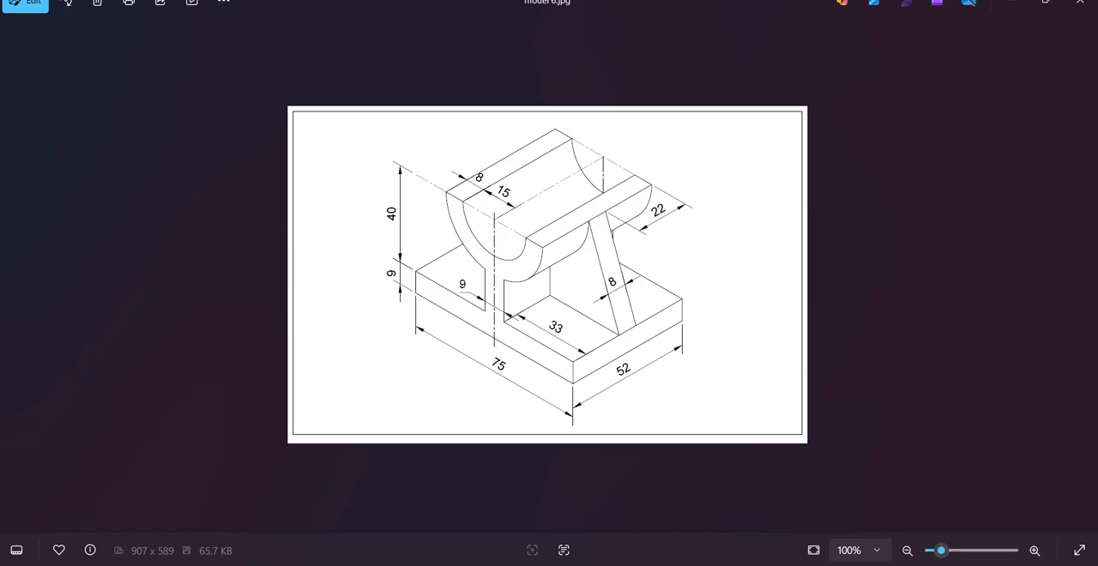
key("alt+Tab")
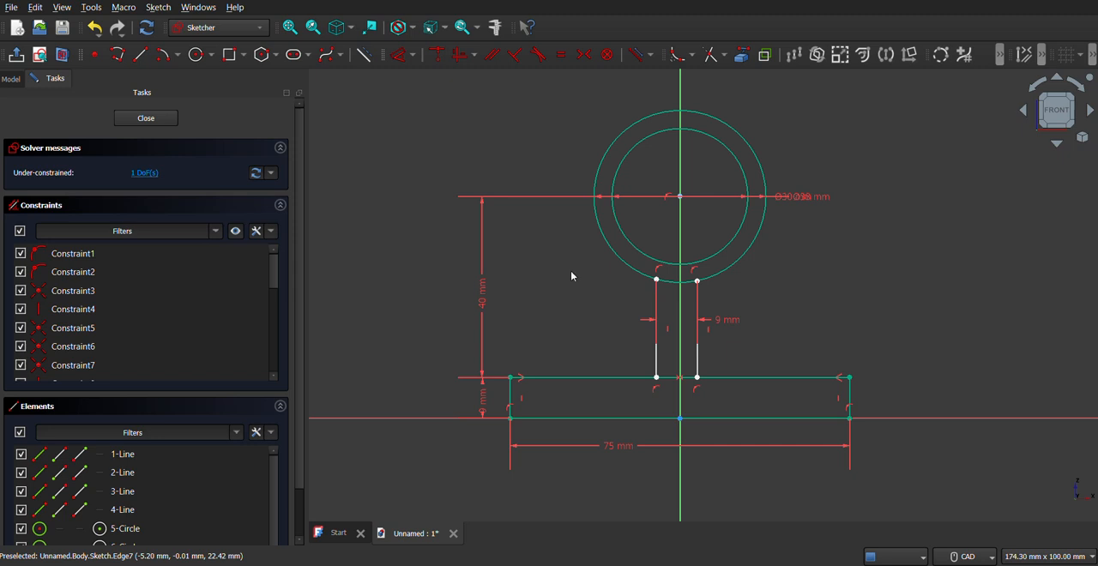
left_click(397, 54)
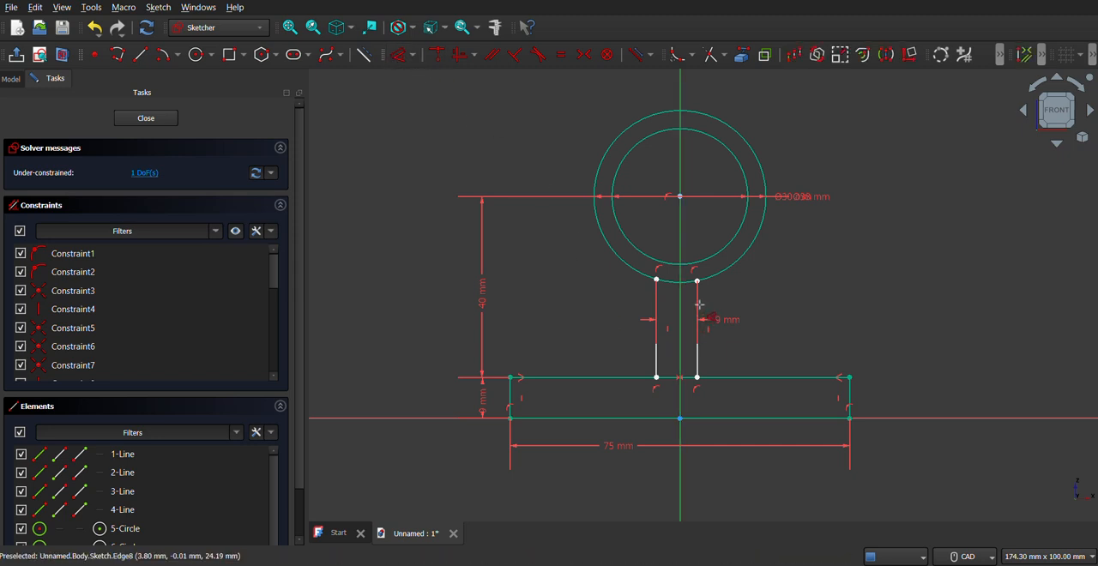
left_click(698, 305)
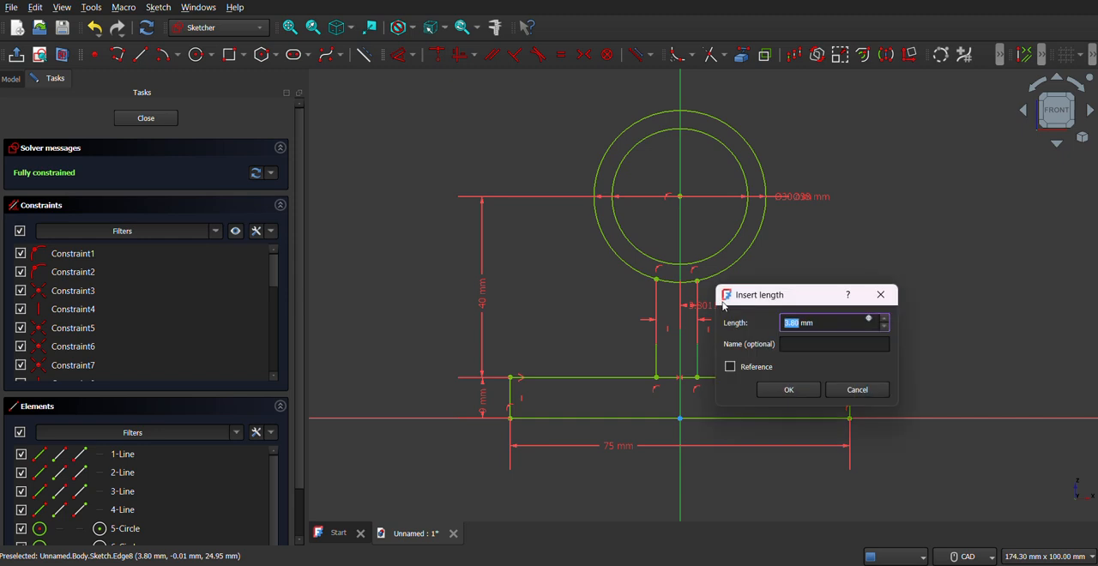
type("9/2")
key("Return")
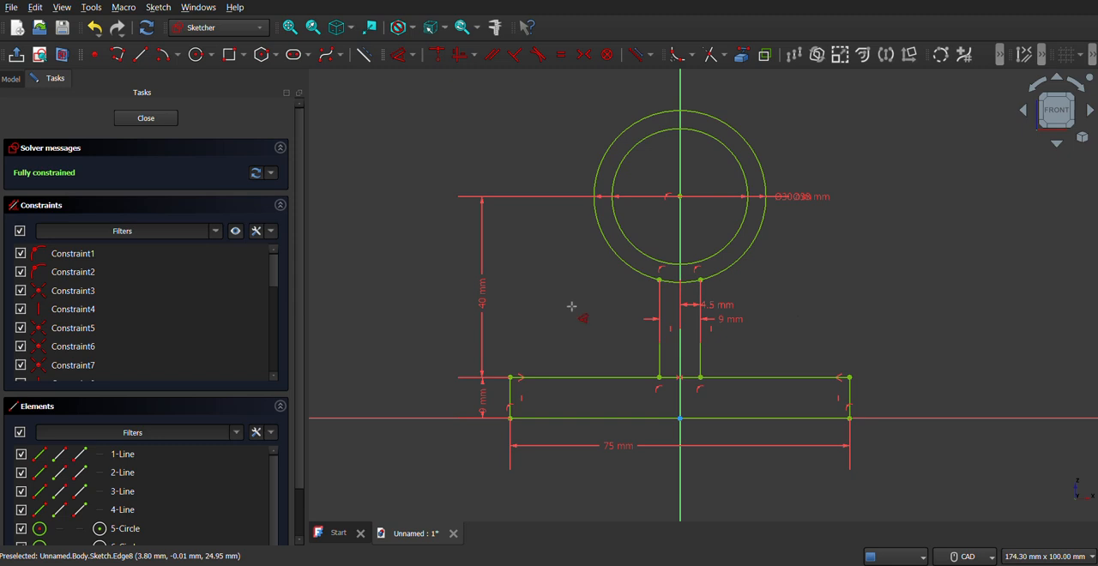
mouse_move(572, 306)
middle_mouse_down()
mouse_move(566, 332)
mouse_move(535, 309)
middle_mouse_up()
key("Escape")
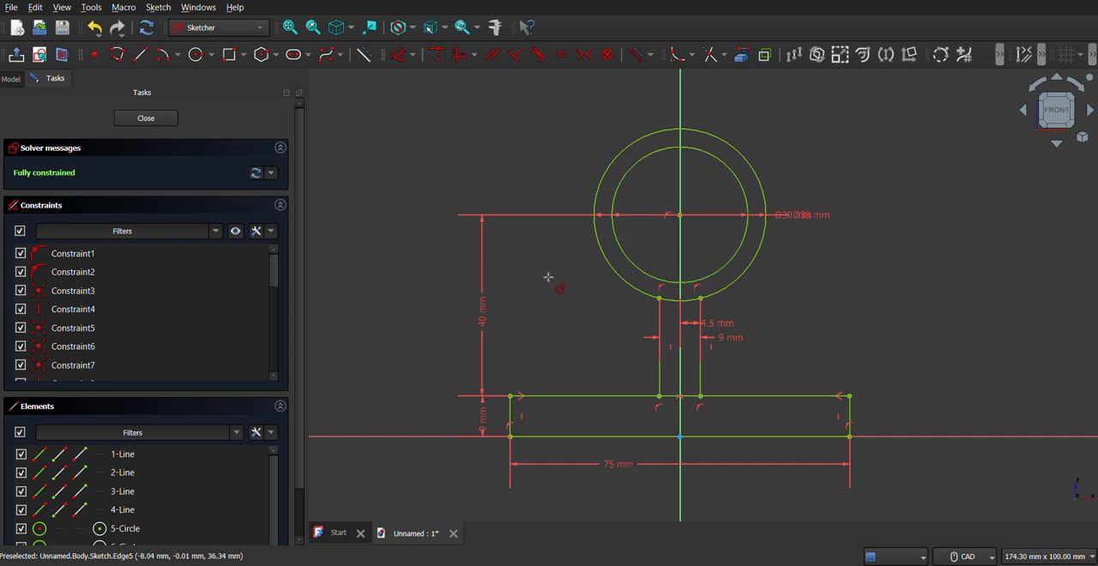
Step: Sketch a horizontal line about 76 mm long across both circles and constrain it to pass through their centre
left_click(121, 59)
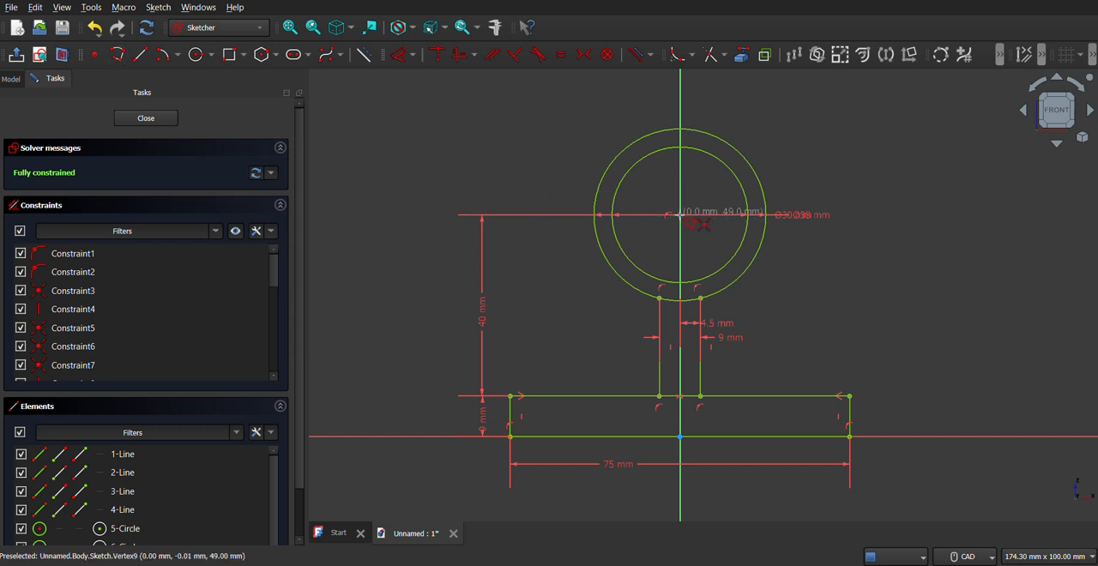
left_click(492, 213)
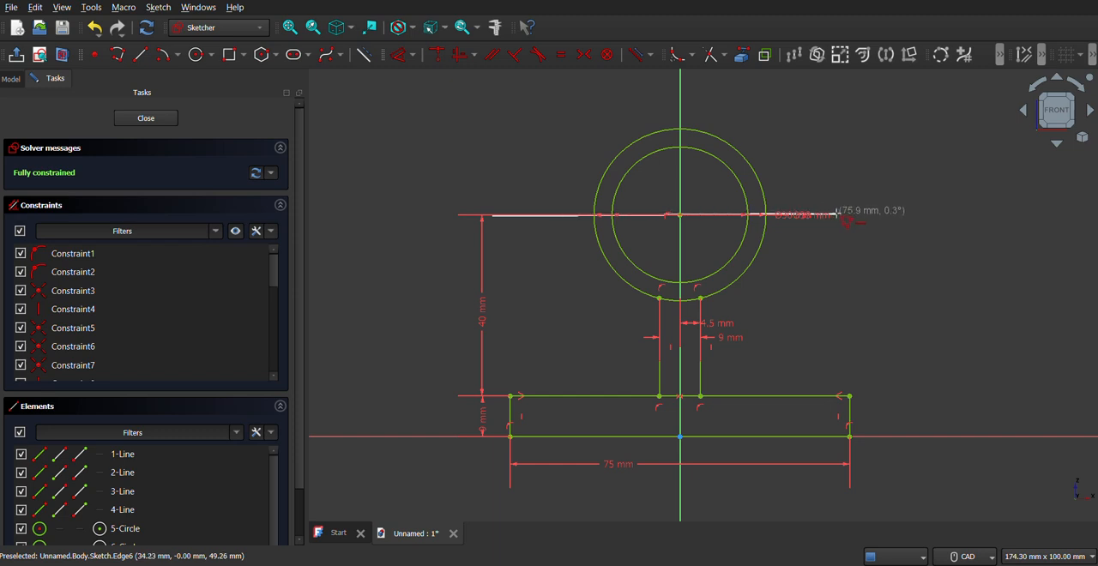
left_click(841, 219)
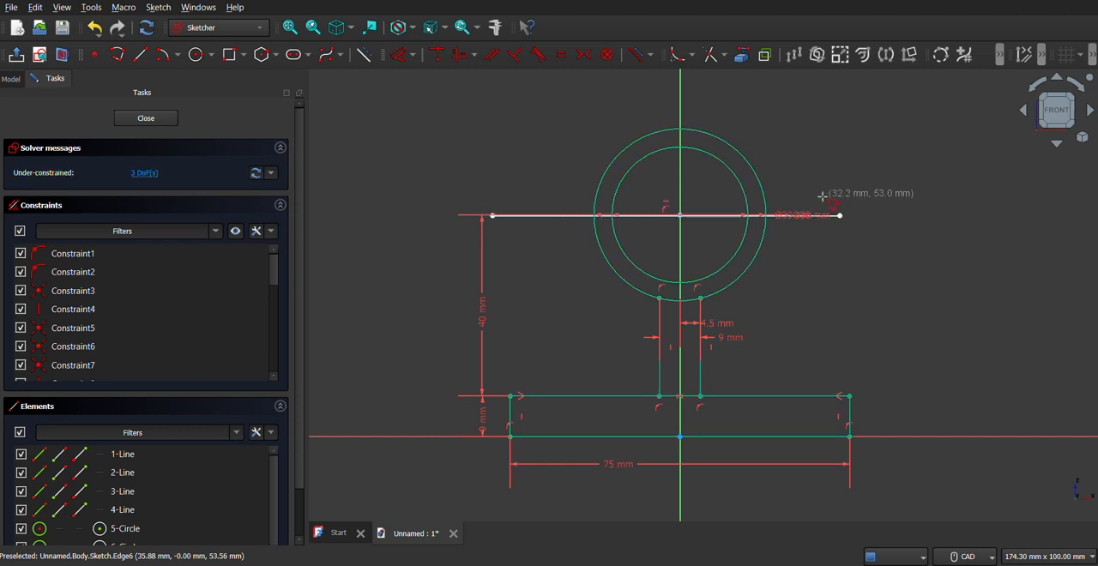
key("Escape")
left_click(682, 220)
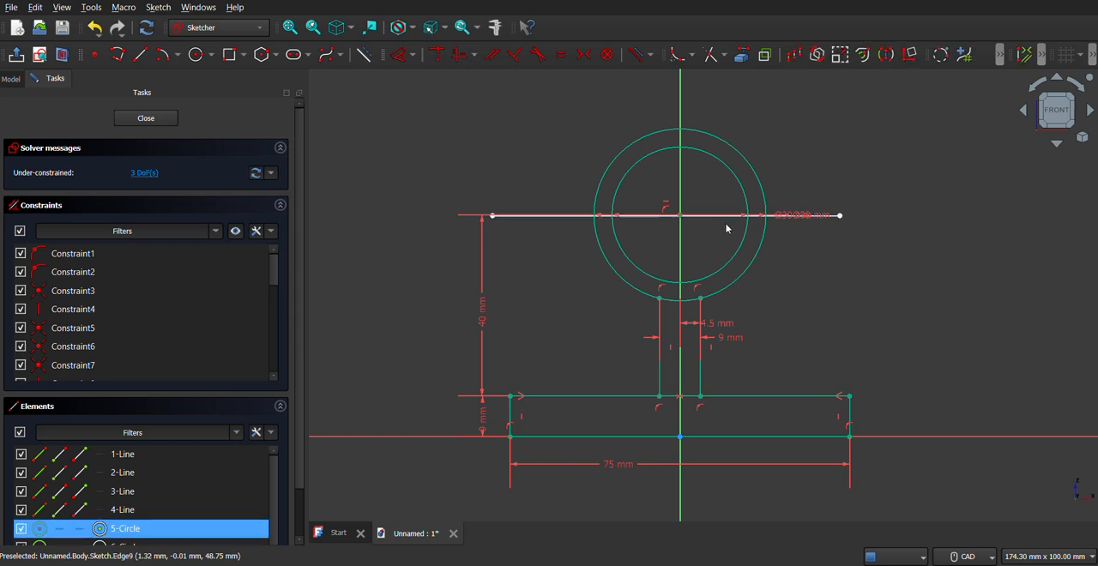
left_click(831, 219)
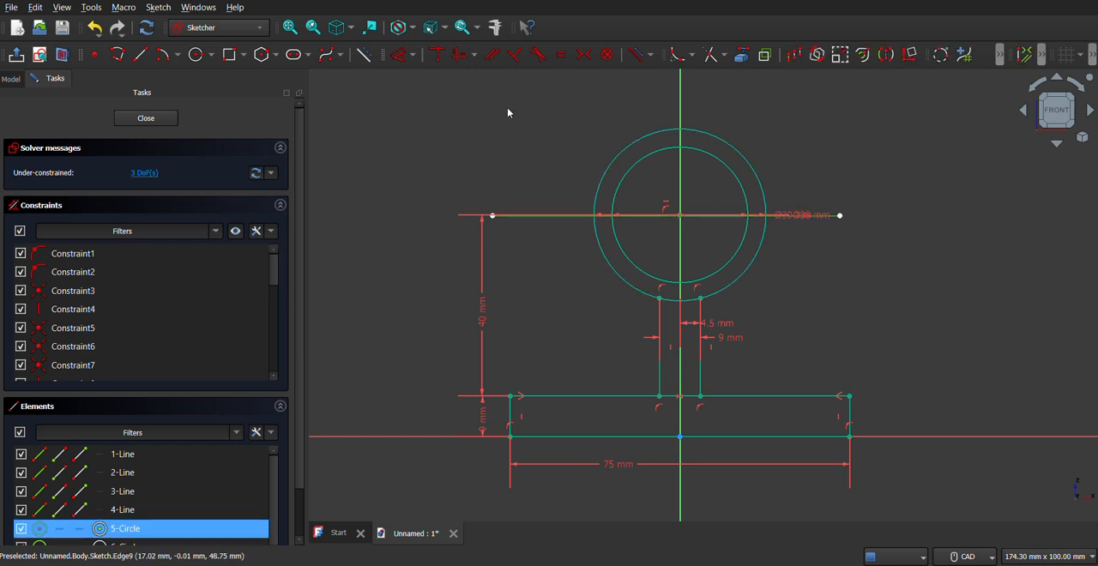
left_click(440, 54)
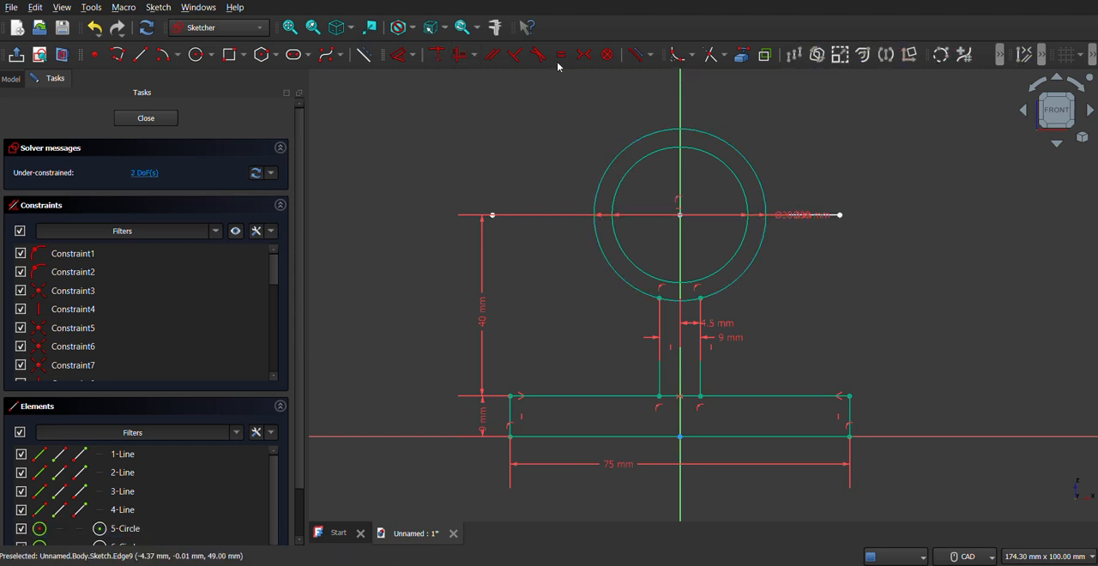
Step: Trim away both circles' upper halves and reduce the horizontal line to the short segments between the arc ends
left_click(711, 57)
left_click(627, 151)
left_click(627, 169)
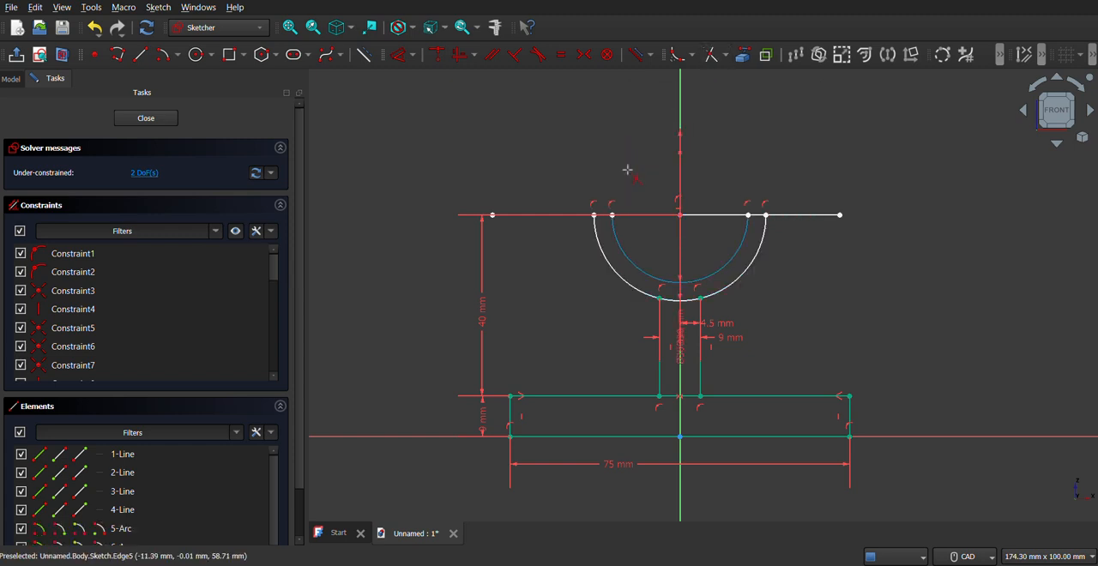
left_click(795, 216)
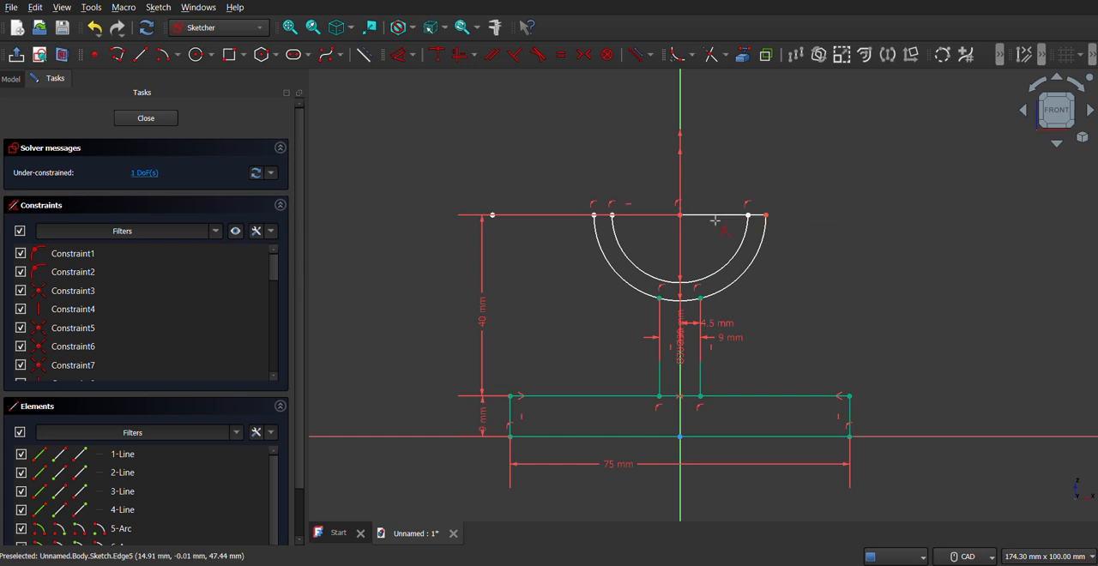
left_click(716, 220)
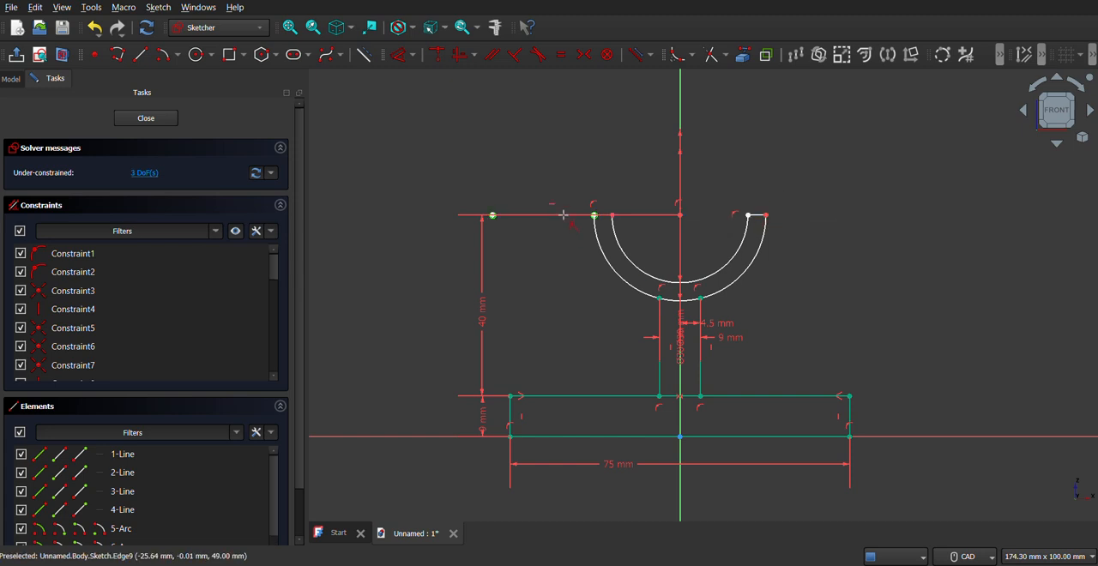
scroll(679, 234, "up", 2)
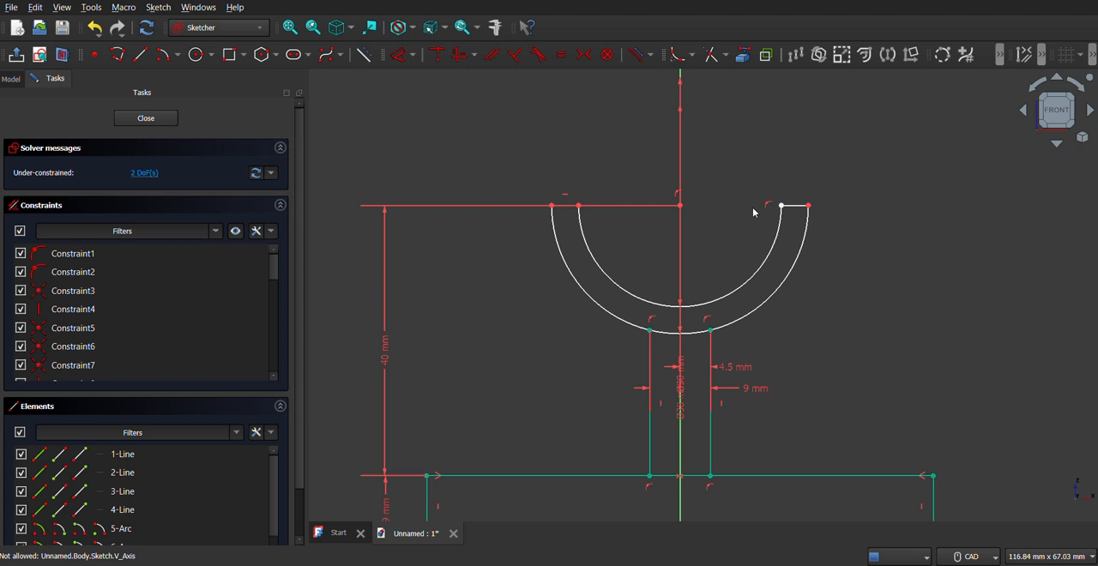
scroll(756, 212, "up", 3)
mouse_move(777, 177)
left_mouse_down()
mouse_move(831, 215)
mouse_move(834, 246)
left_mouse_up()
left_click(656, 260)
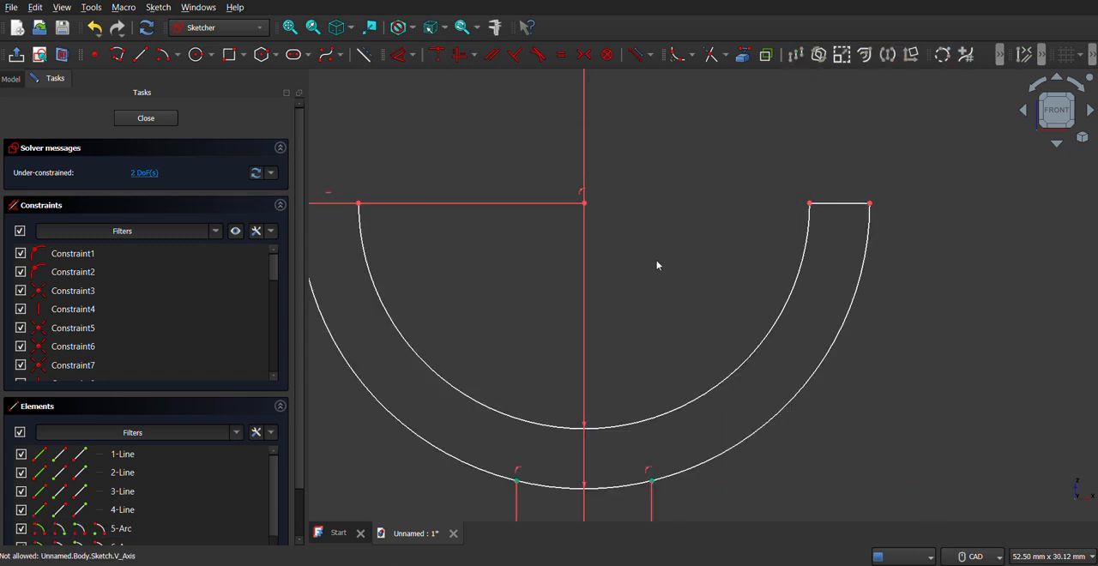
scroll(656, 260, "down", 3)
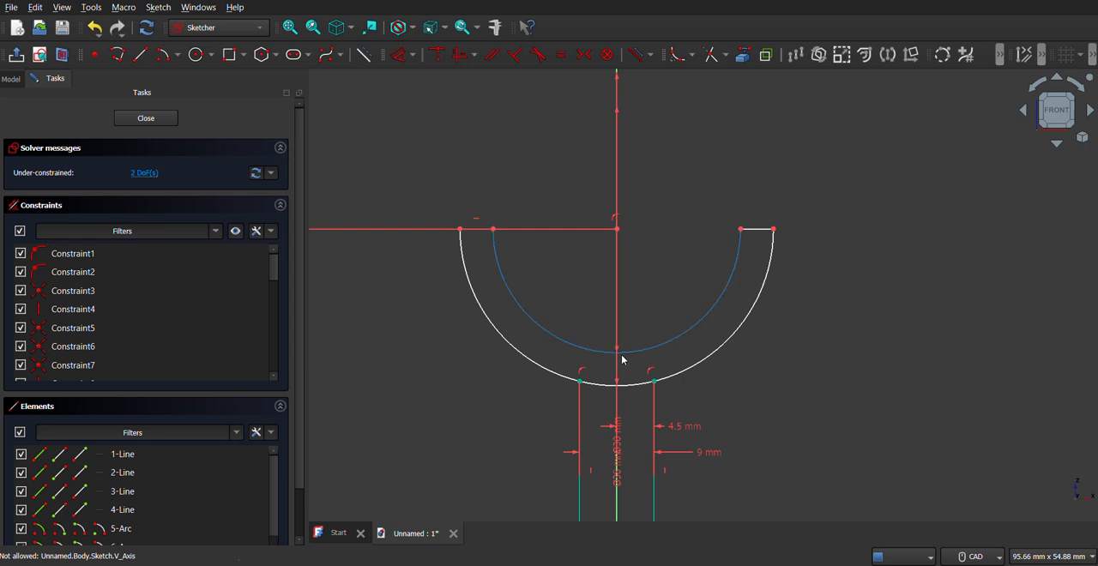
scroll(637, 420, "down", 1)
scroll(638, 420, "down", 3)
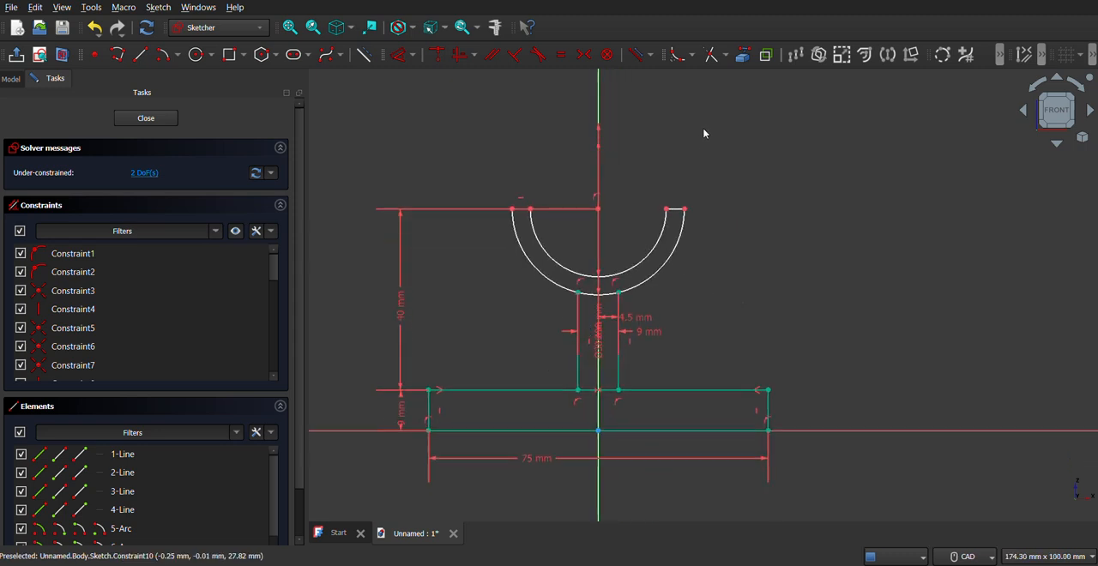
Step: Trim the rectangle's upper edge and the outer arc between the support lines, then check the result against the reference drawing
left_click(711, 59)
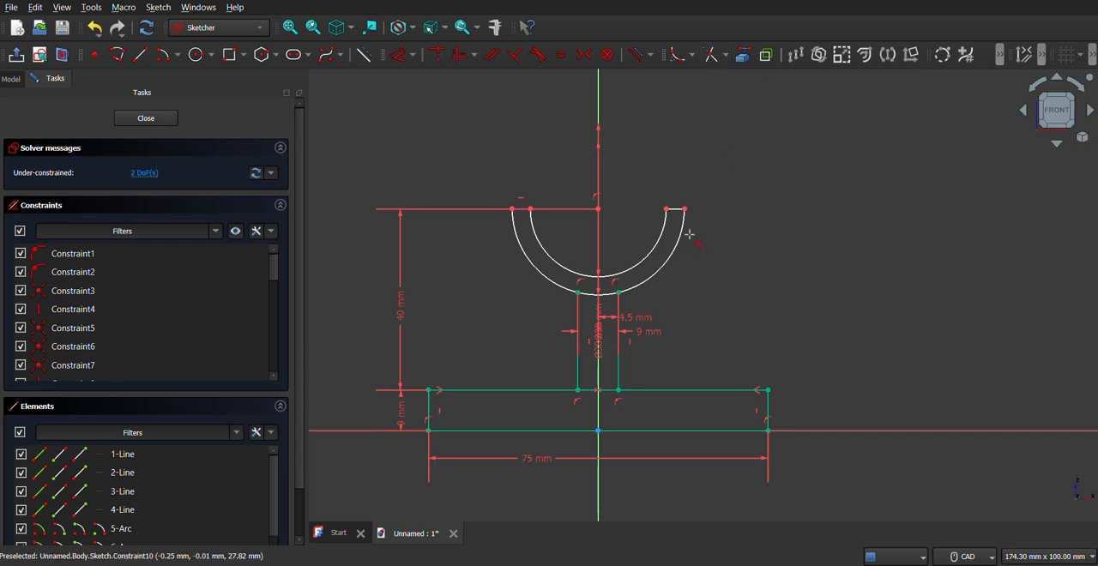
left_click(611, 392)
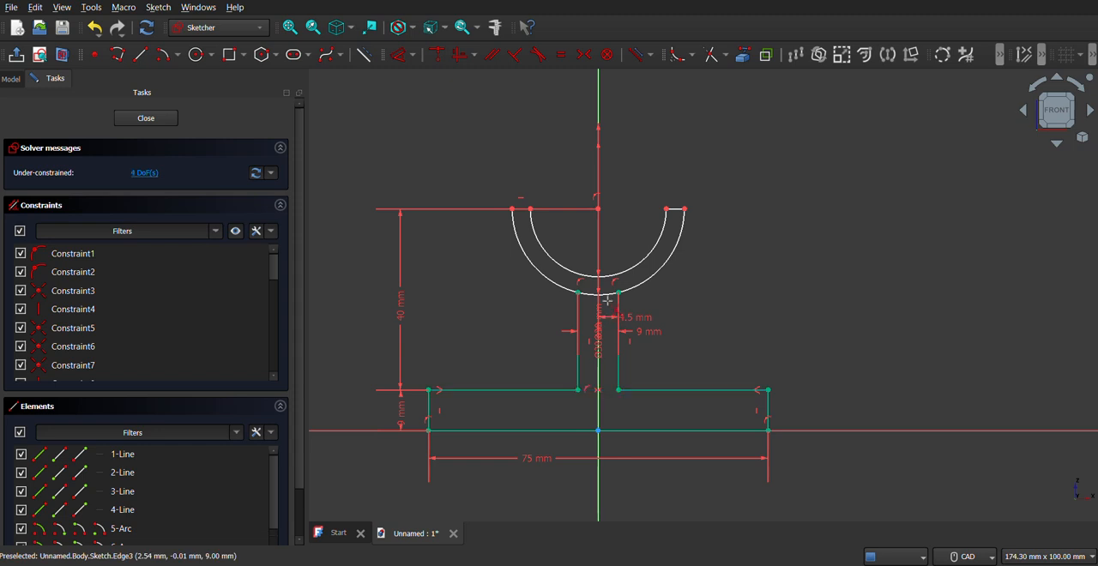
left_click(605, 298)
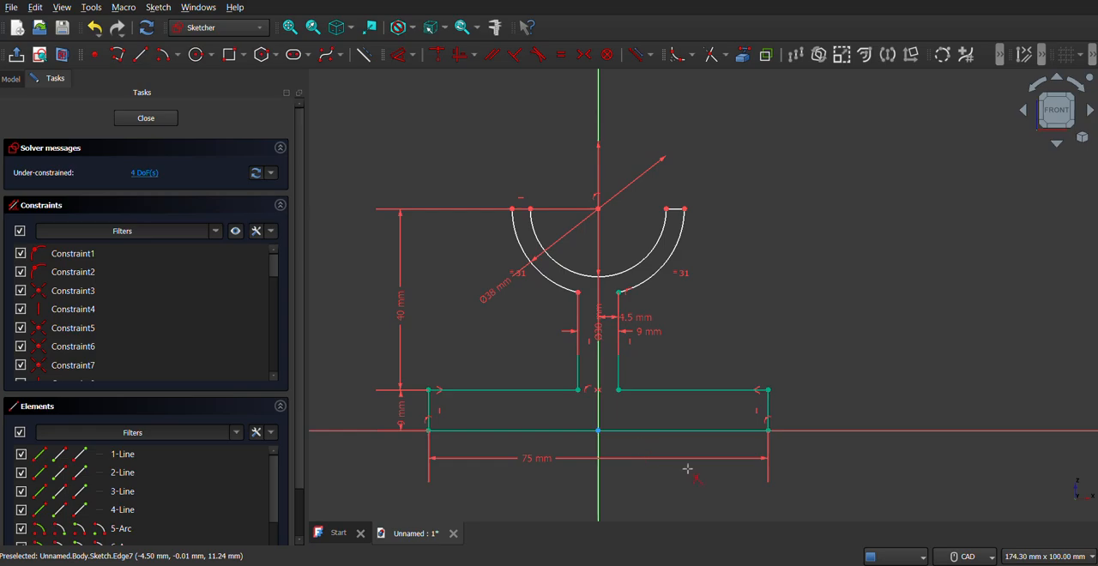
key("alt+Tab")
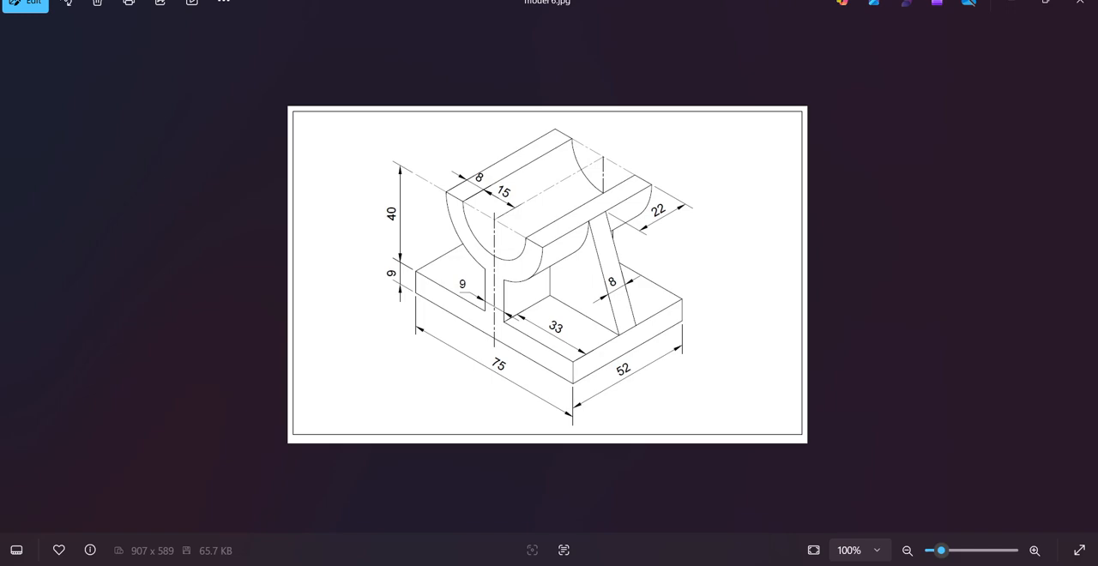
key("alt+Tab")
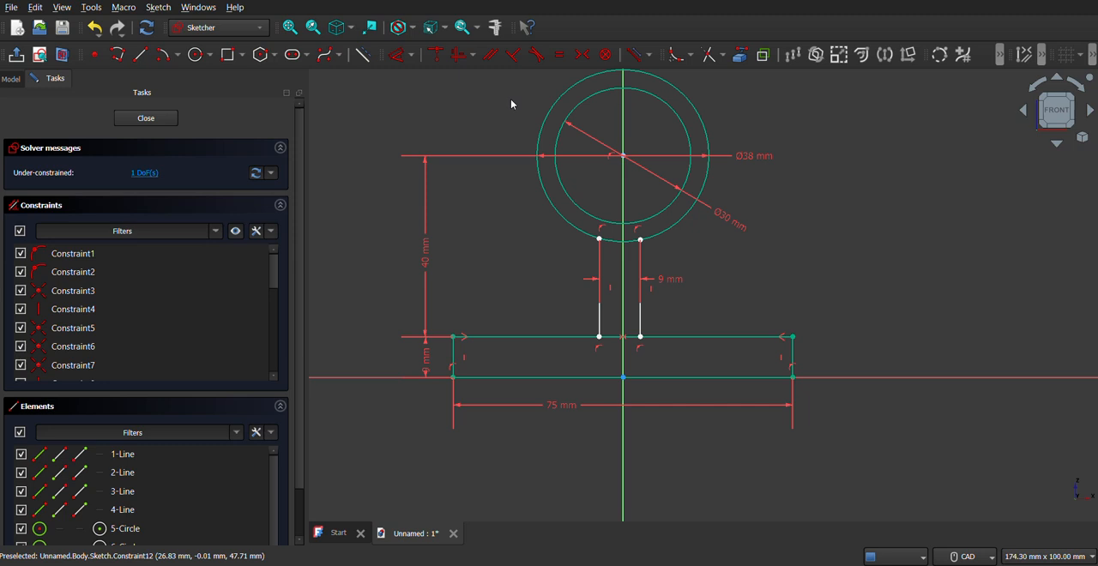
Step: Set the outer circle's diameter to 46 mm
double_click(748, 160)
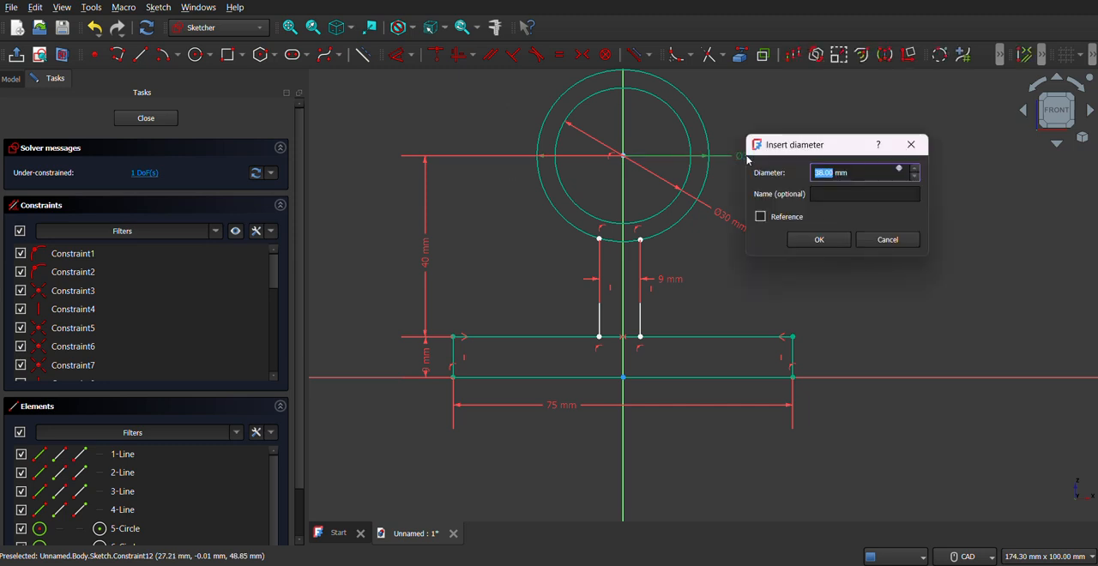
type("46")
key("Return")
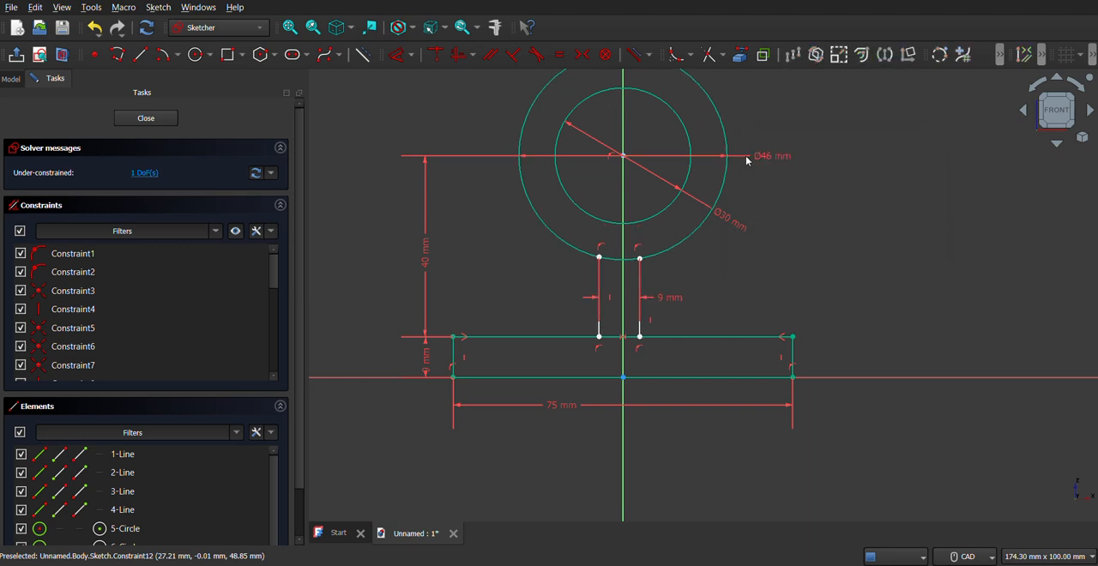
Step: Dimension the right support line's distance from the vertical axis at 9/2 mm
middle_click_drag(699, 280, 688, 298)
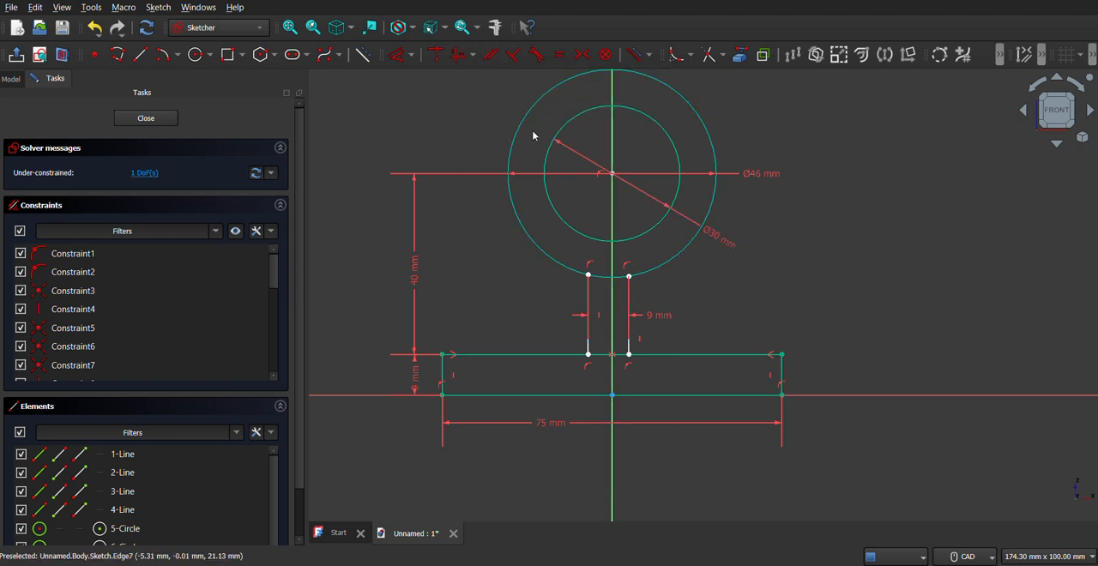
left_click(399, 54)
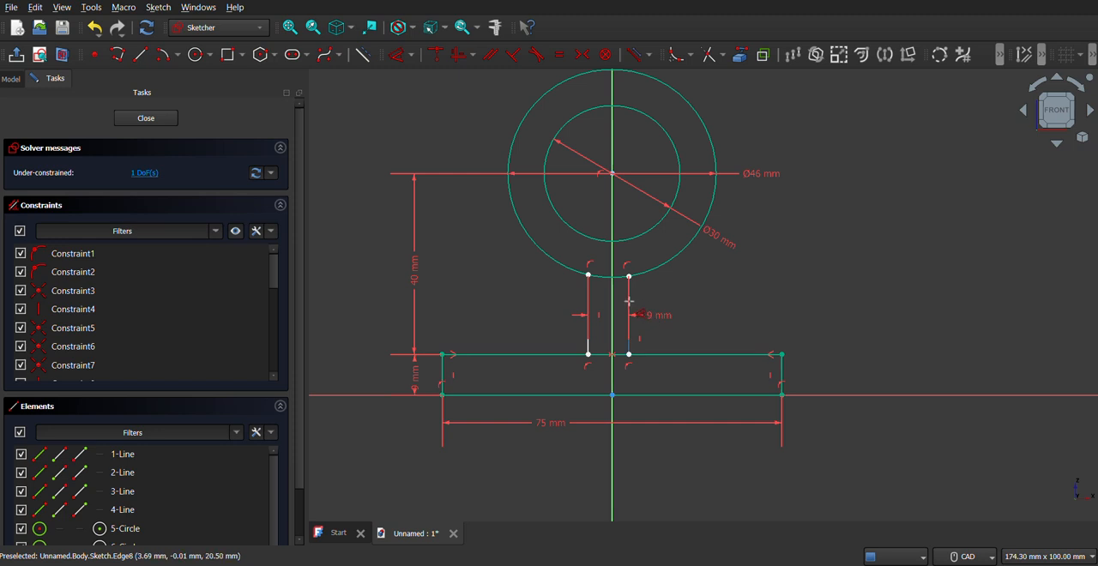
left_click(629, 302)
left_click(613, 261)
left_click(691, 292)
type("9/2 mm")
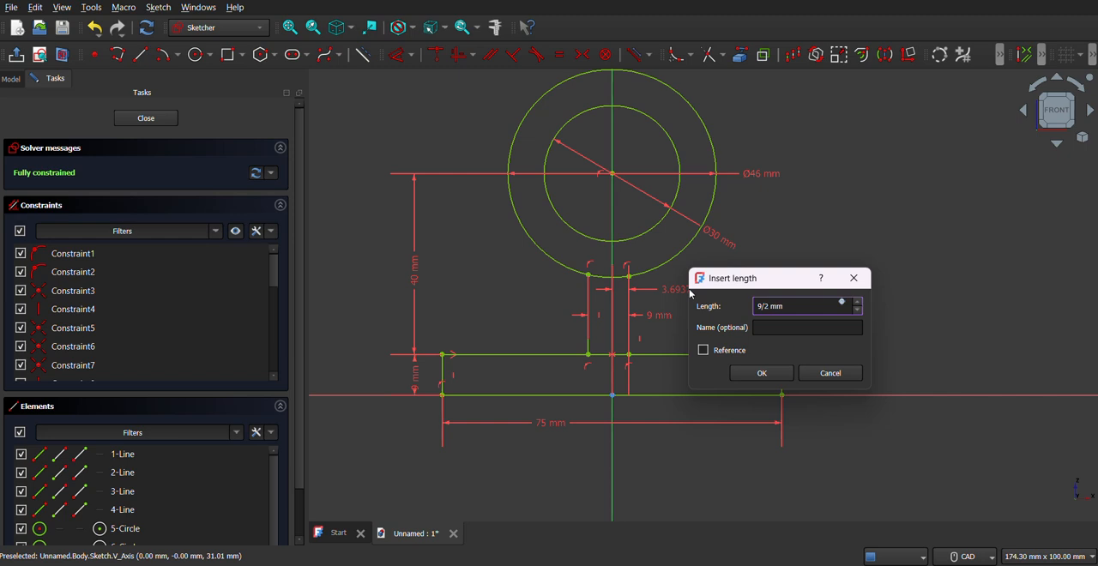
key("Return")
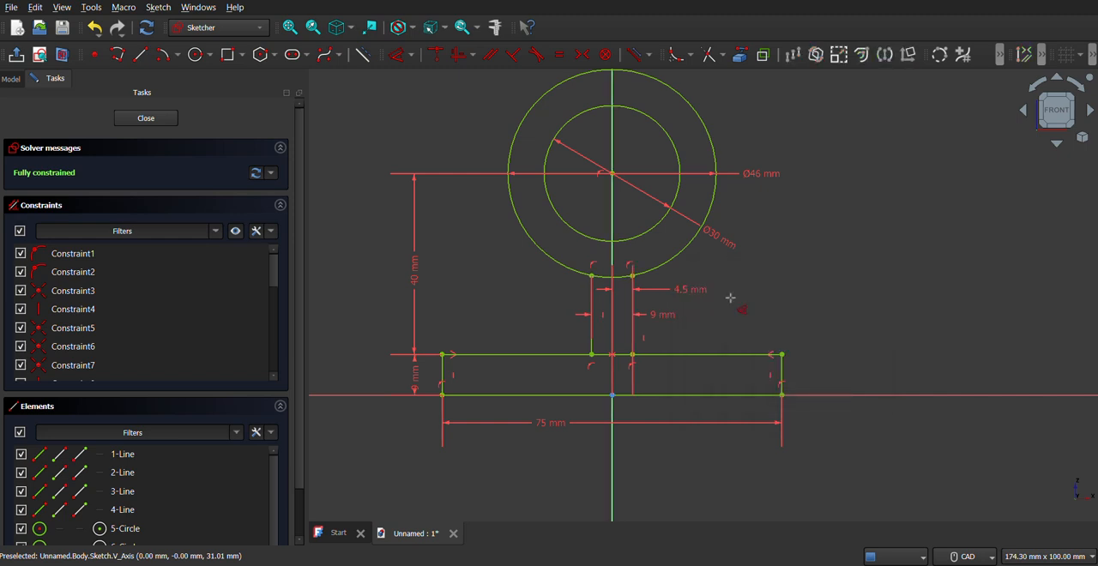
key("Escape")
Step: Sketch a horizontal line about 90 mm long across both circles and constrain it to pass through their centre
middle_click_drag(623, 234, 658, 243)
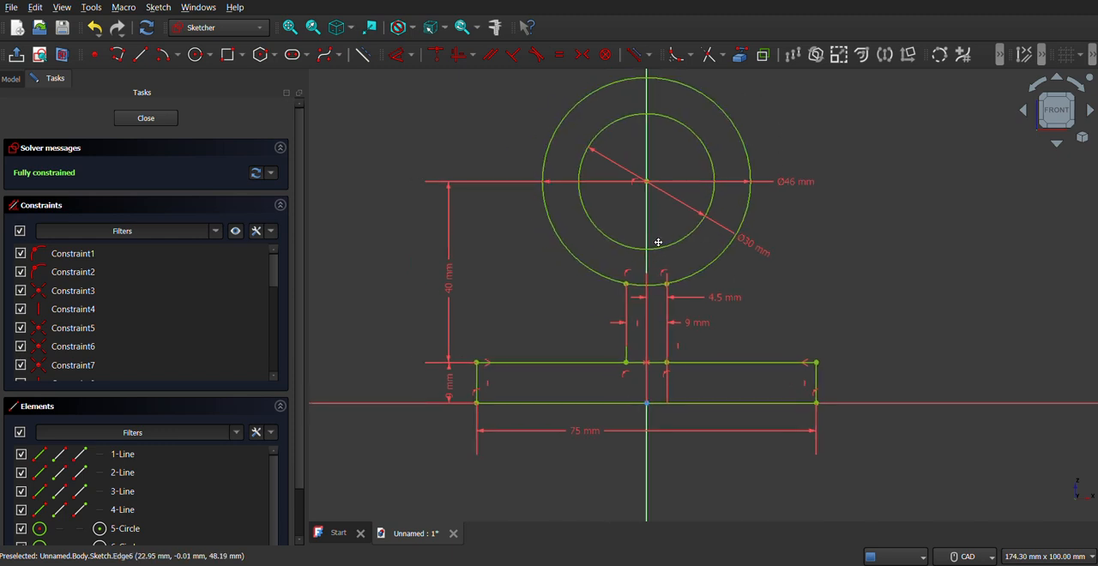
left_click(117, 54)
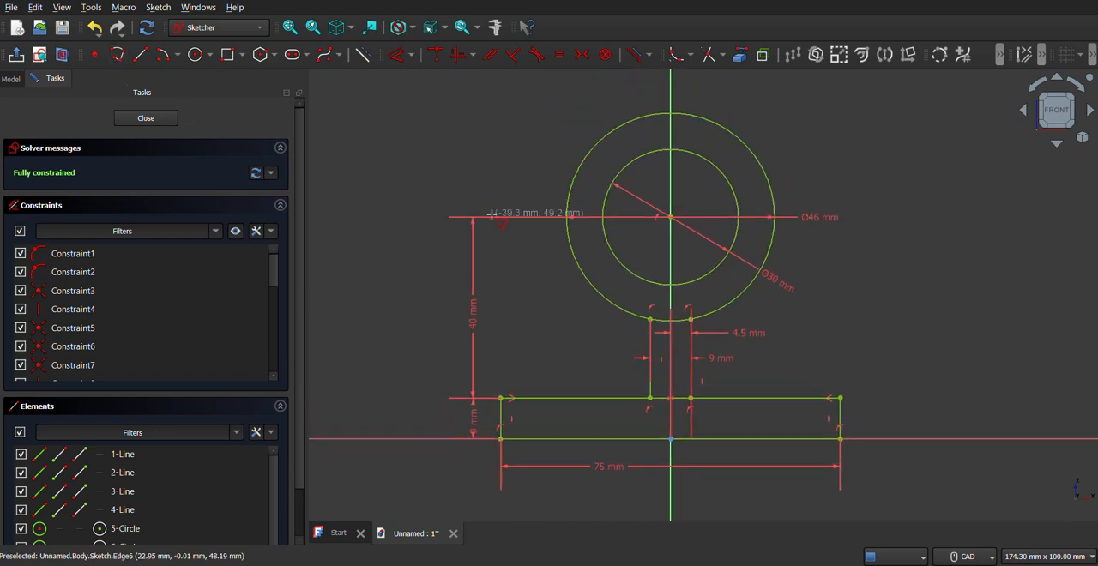
left_click(479, 218)
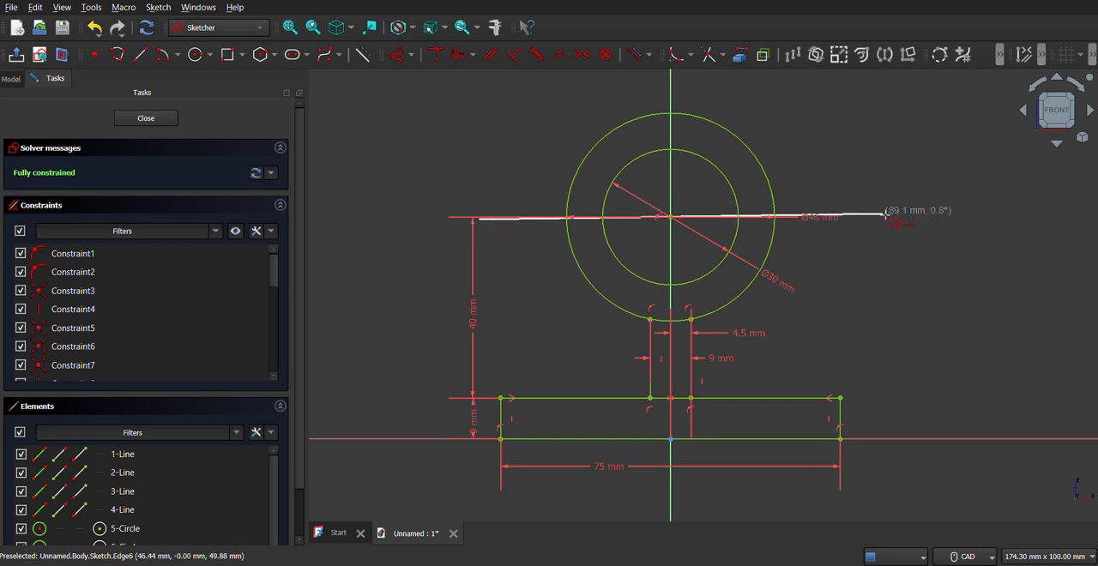
left_click(892, 219)
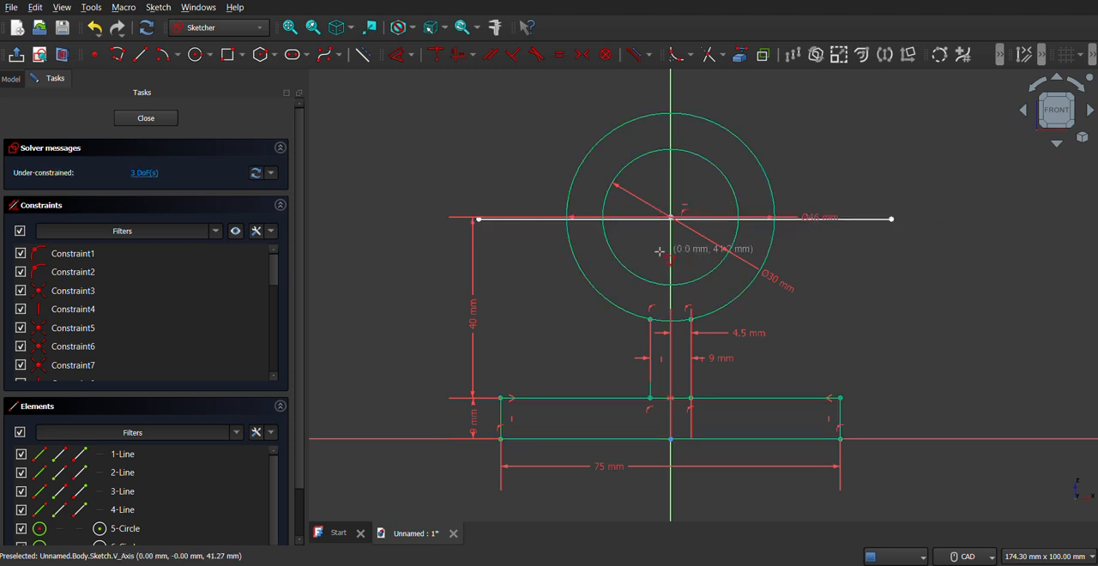
left_click(671, 221)
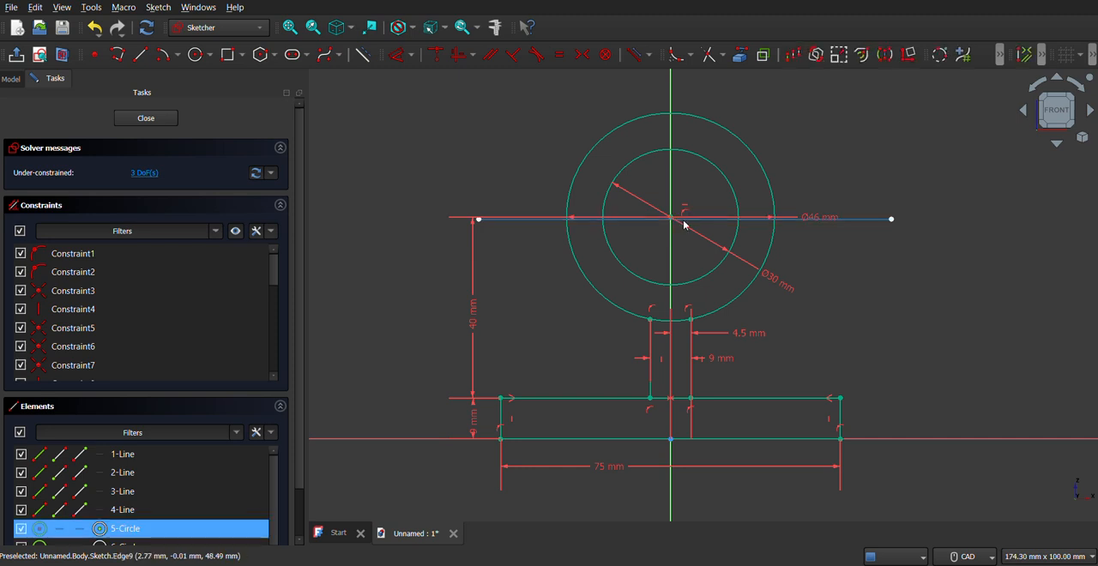
left_click(438, 59)
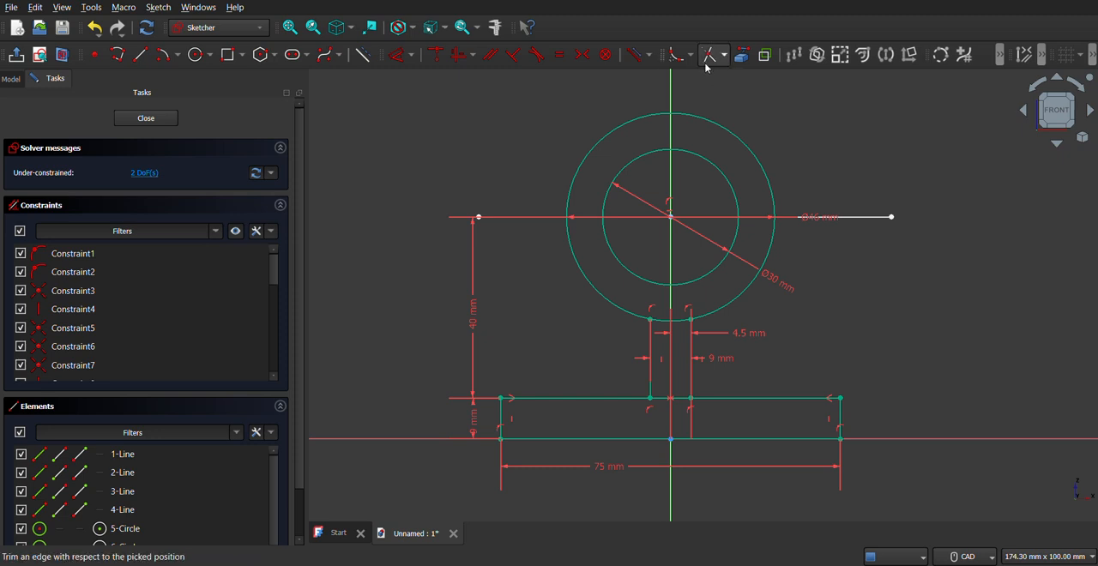
Step: Trim away both circles' upper halves and cut the horizontal line back to the two short segments between the arc ends
left_click(631, 169)
left_click(614, 132)
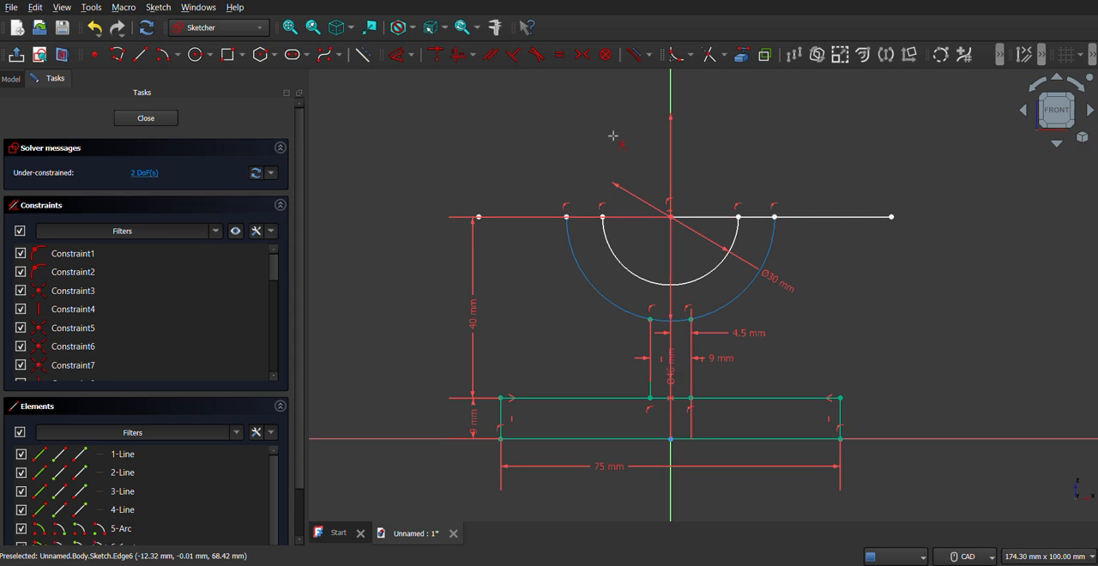
left_click(825, 221)
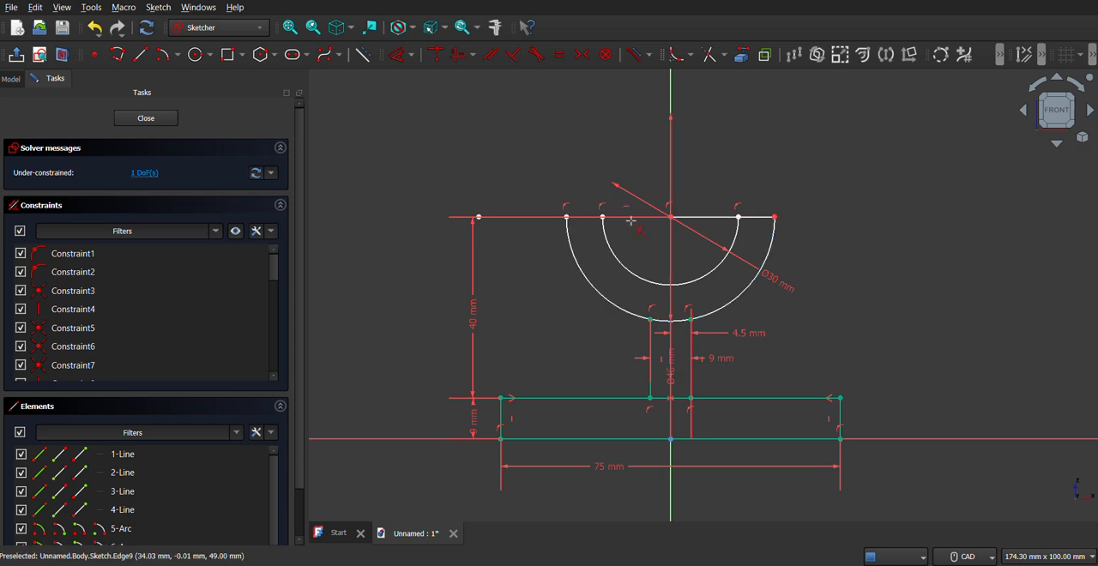
left_click(700, 218)
left_click(525, 218)
Step: Make the inner arc's right end coincident with the adjoining end of the short horizontal segment
scroll(711, 227, "up", 3)
mouse_move(711, 196)
left_mouse_down()
mouse_move(775, 218)
mouse_move(790, 248)
left_mouse_up()
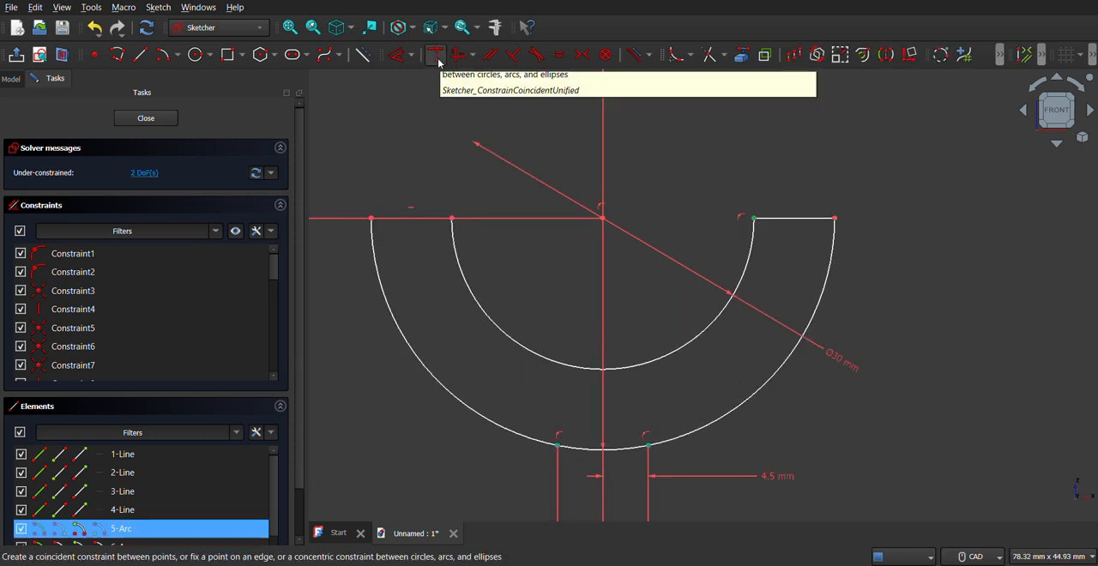
left_click(595, 169)
Step: Trim the outer arc and the base's upper edge between the two support lines, then close the sketch
scroll(667, 260, "down", 5)
scroll(641, 343, "up", 4)
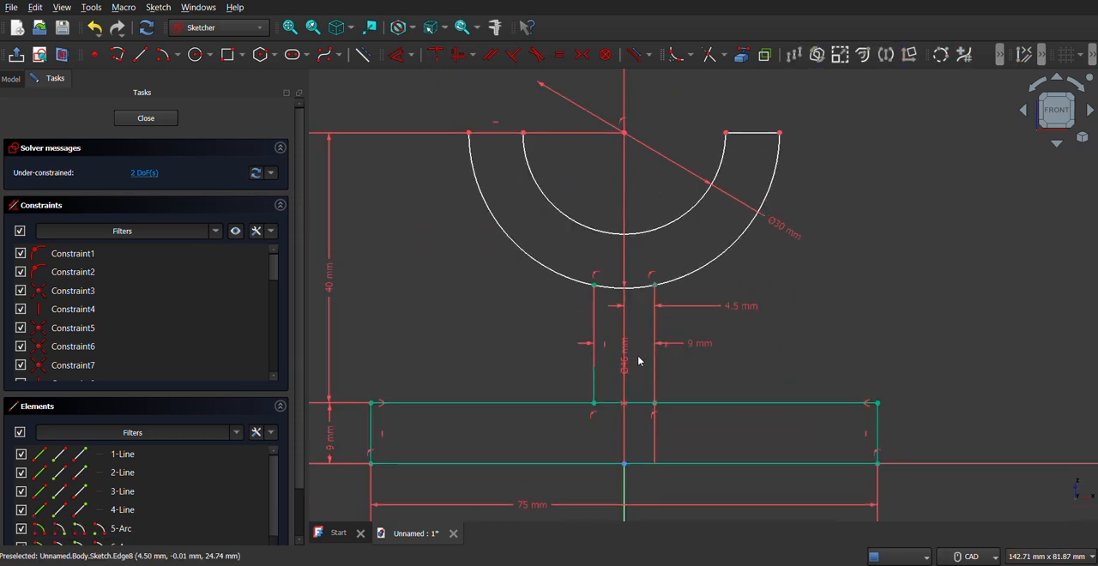
left_click(711, 55)
left_click(602, 220)
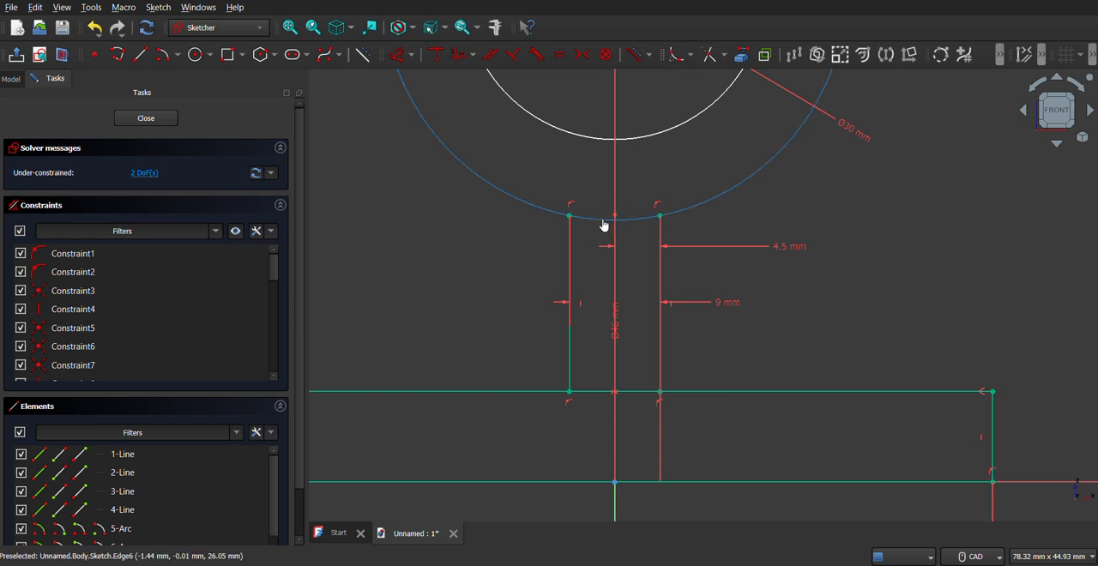
left_click(583, 392)
scroll(583, 391, "down", 3)
scroll(607, 394, "down", 2)
scroll(609, 403, "up", 2)
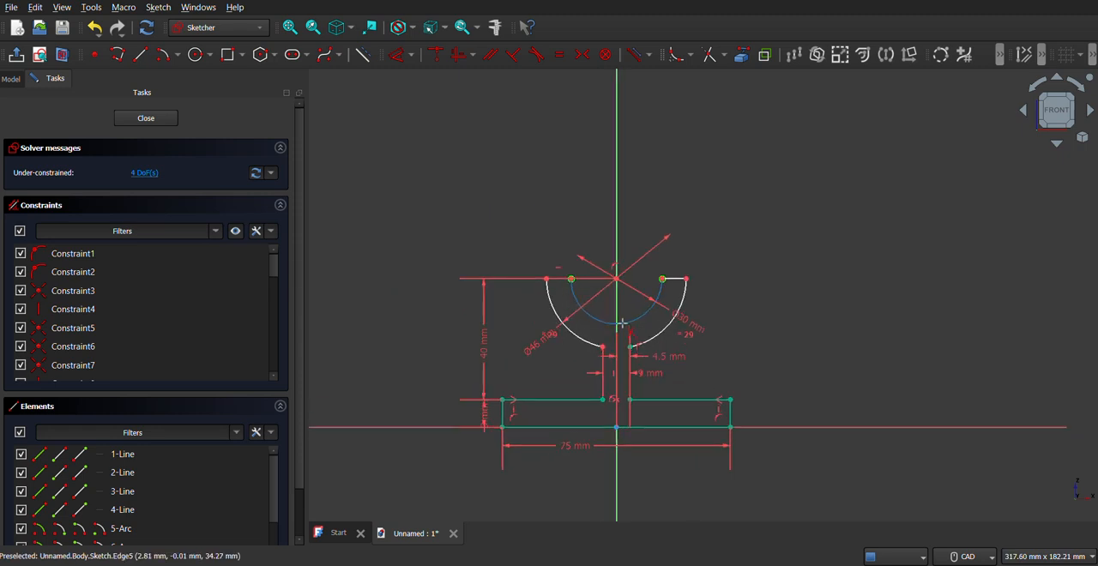
left_click(156, 125)
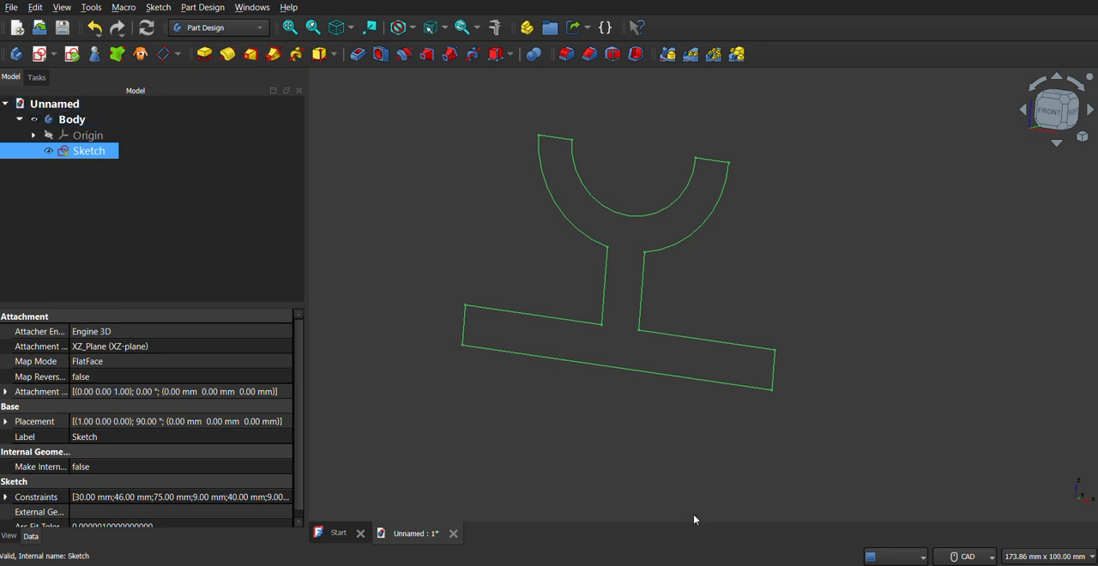
Step: Check the depth in the reference drawing, then pad the profile 52 mm symmetric to the sketch plane
key("alt+Tab")
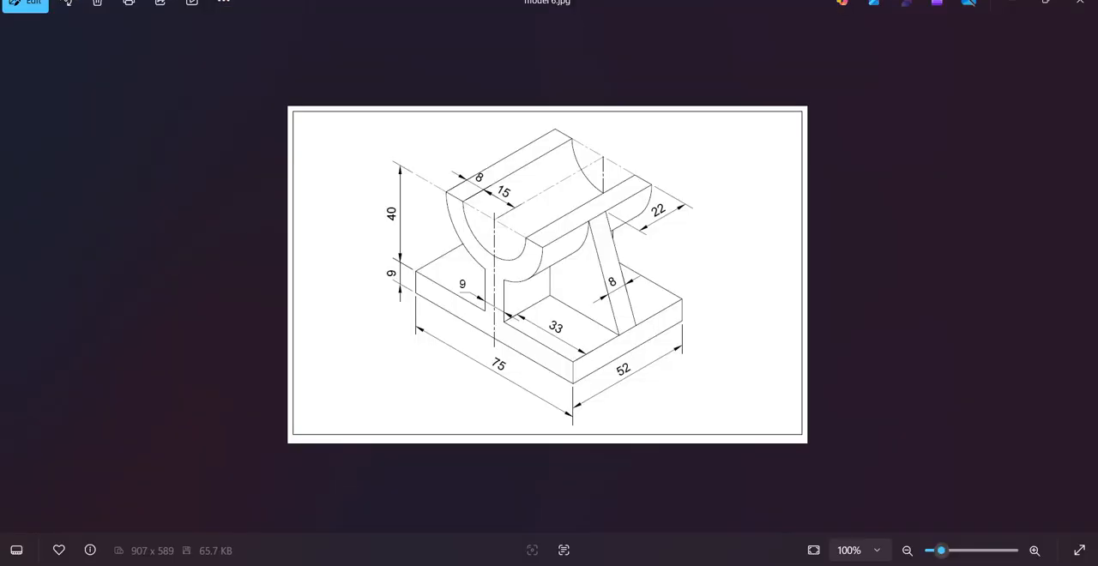
key("alt+Tab")
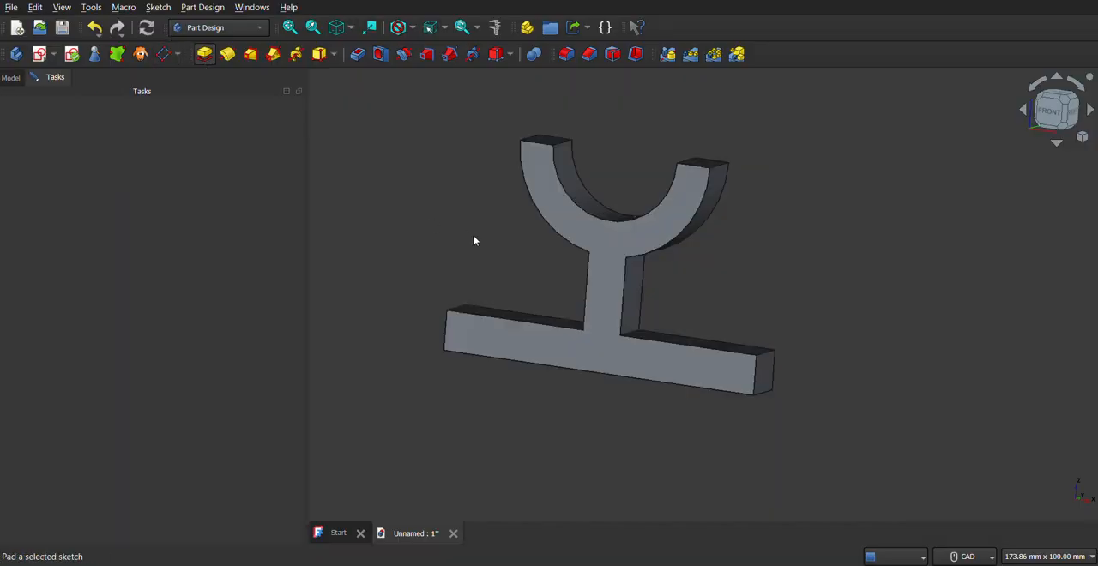
left_click(69, 217)
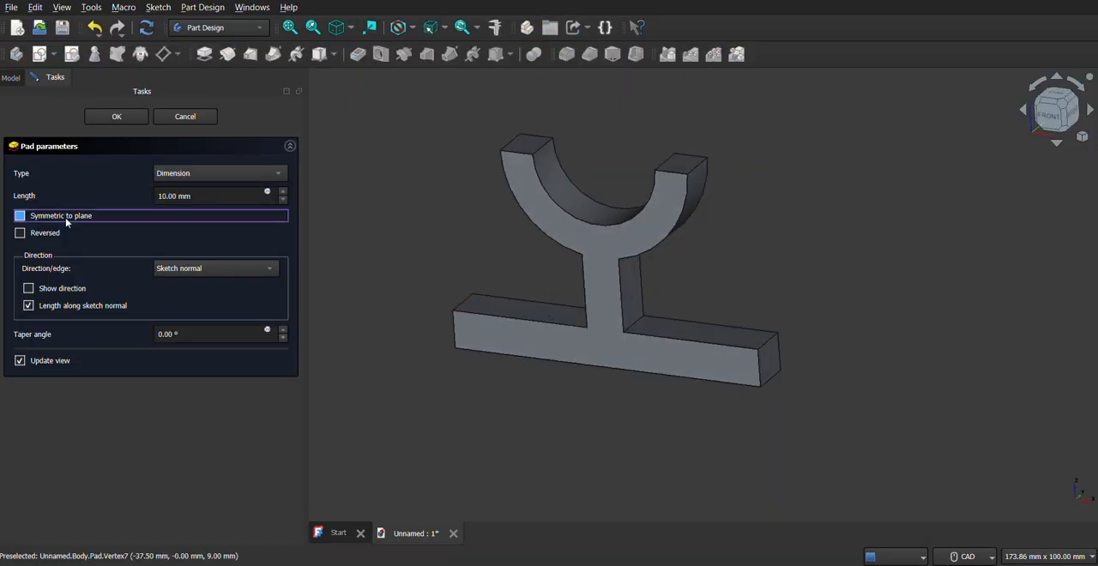
left_click(218, 197)
key("ctrl+a")
type("5")
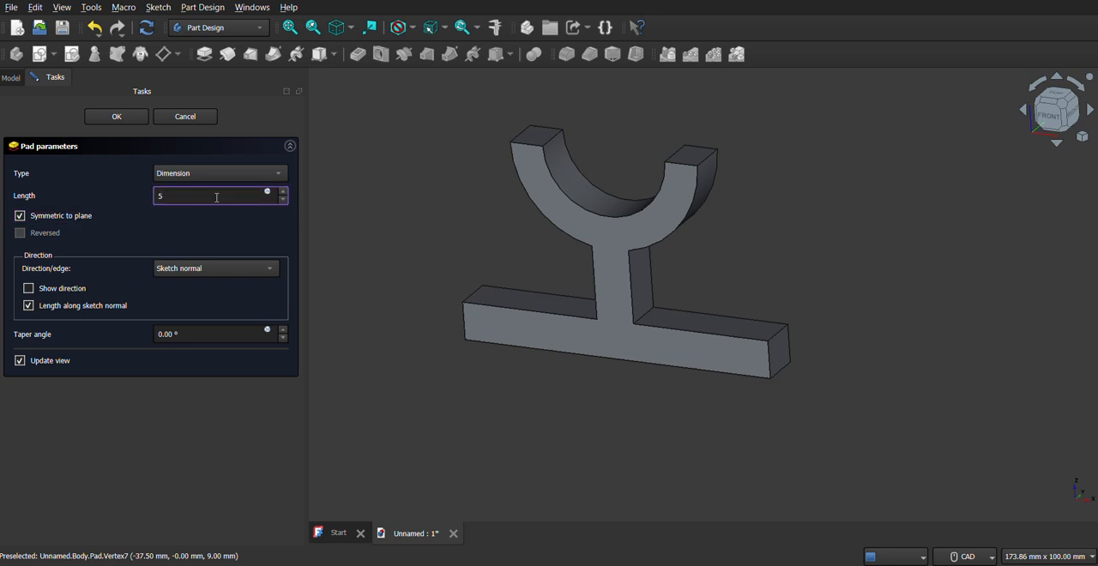
type("2")
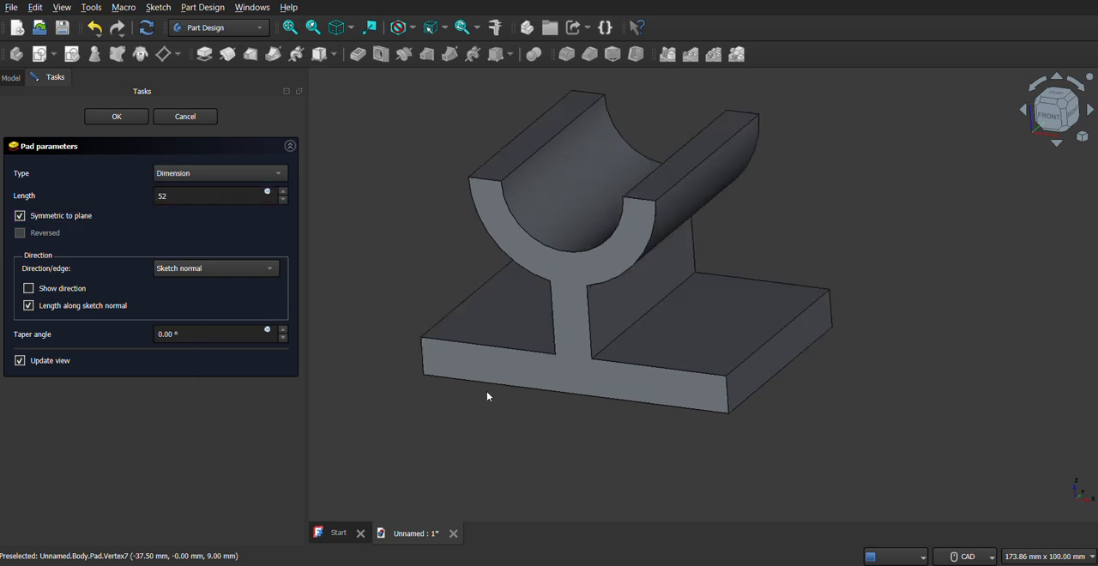
mouse_move(554, 364)
middle_mouse_down()
mouse_move(583, 344)
mouse_move(552, 369)
middle_mouse_up()
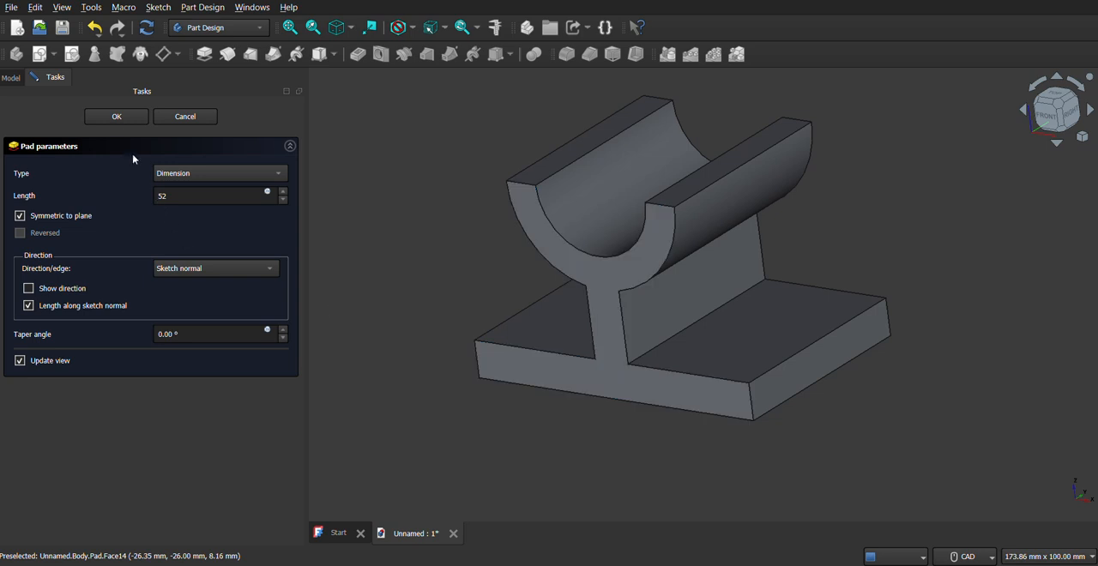
left_click(109, 119)
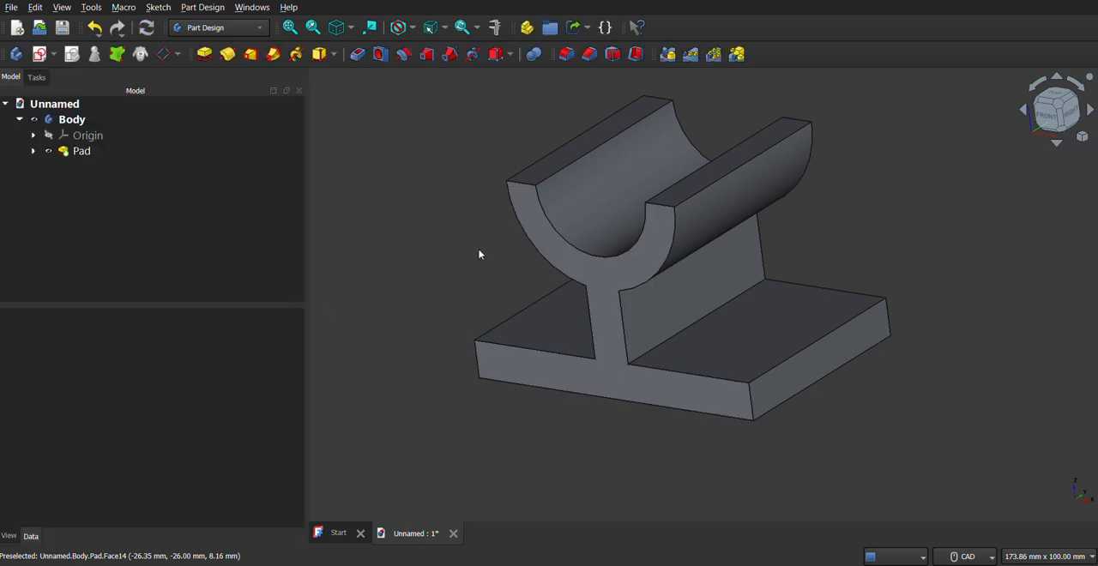
Step: Compare the padded body with the reference drawing, then start a new sketch on the XZ plane
middle_click_drag(779, 343, 809, 324)
middle_click_drag(692, 293, 579, 321)
middle_click_drag(661, 368, 675, 326)
key("alt+Tab")
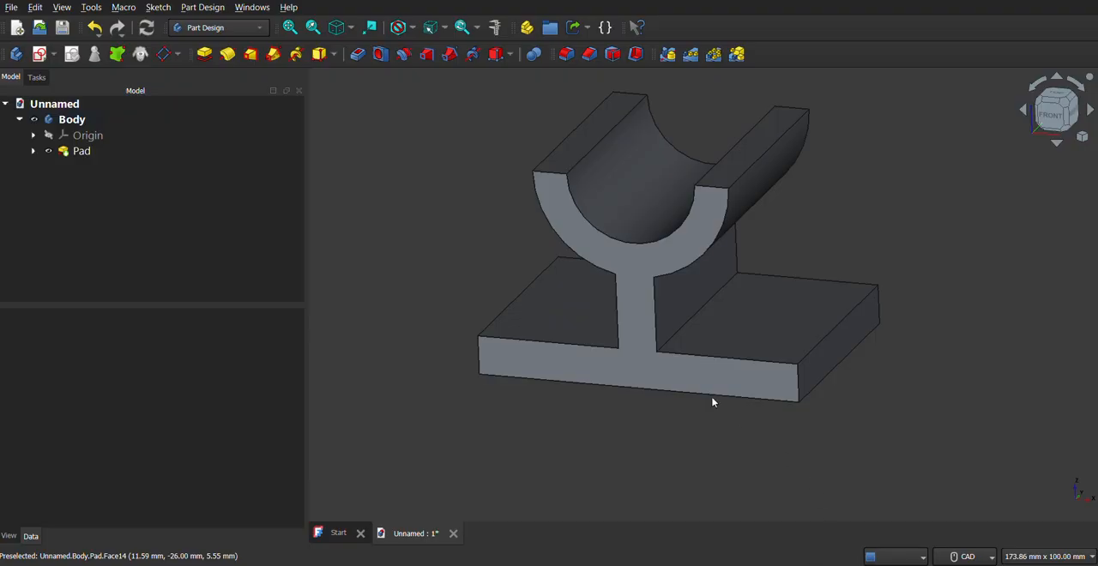
middle_click_drag(714, 364, 723, 388)
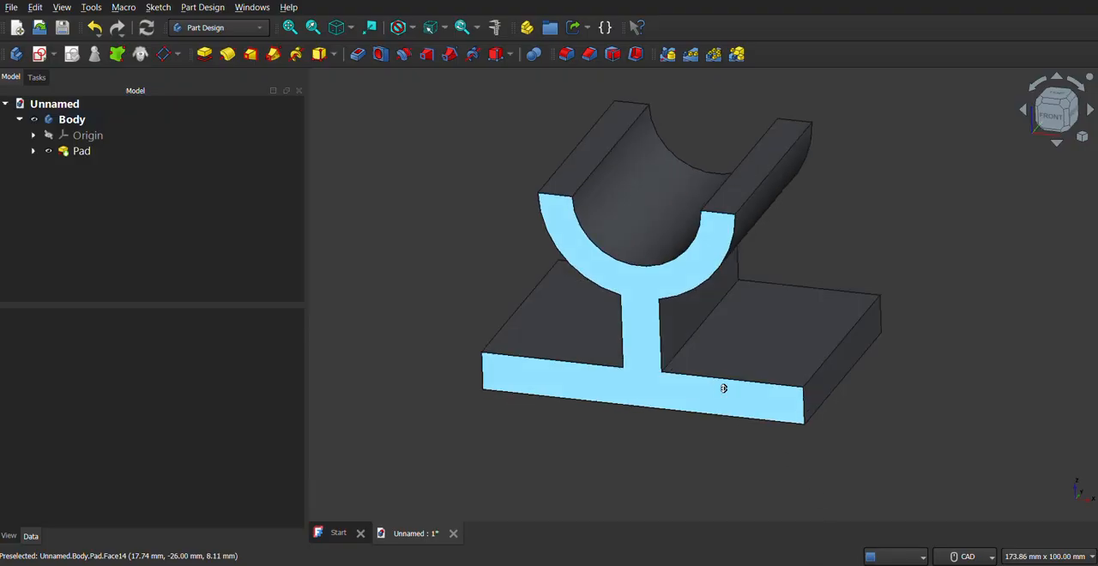
left_click(39, 53)
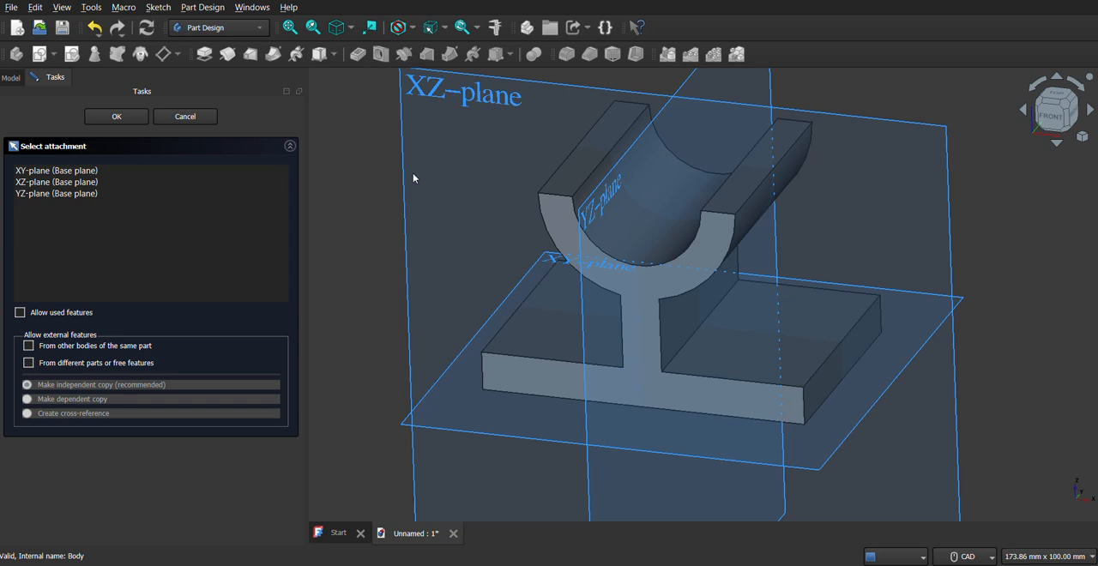
left_click(472, 165)
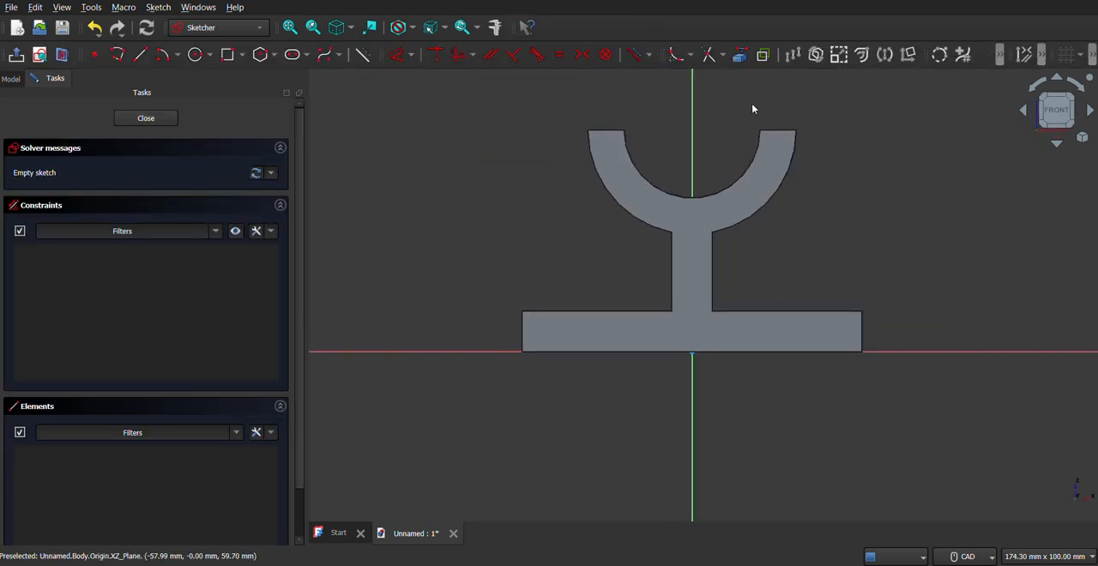
Step: Project the outer arc's right side, the right support edge and the base's right upper edge as external geometry, then check the reference drawing
left_click(740, 55)
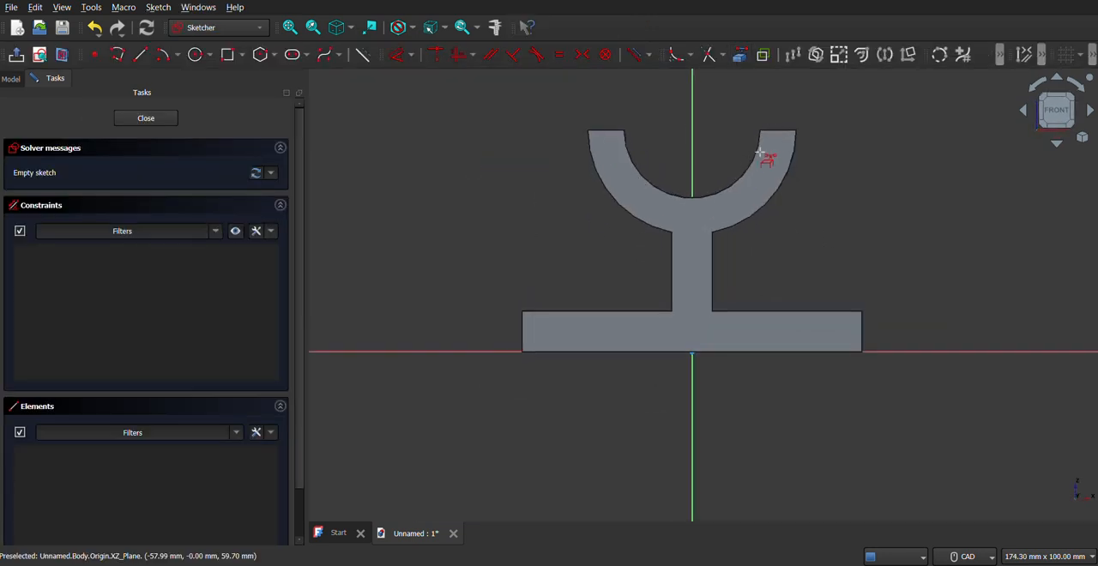
left_click(766, 206)
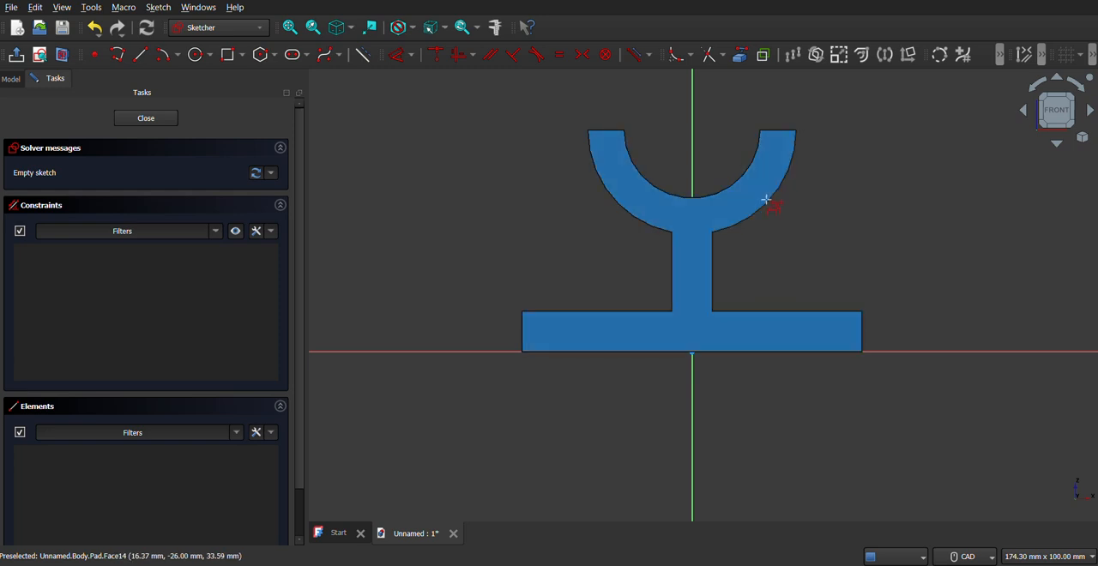
left_click(714, 249)
left_click(747, 313)
left_click(770, 564)
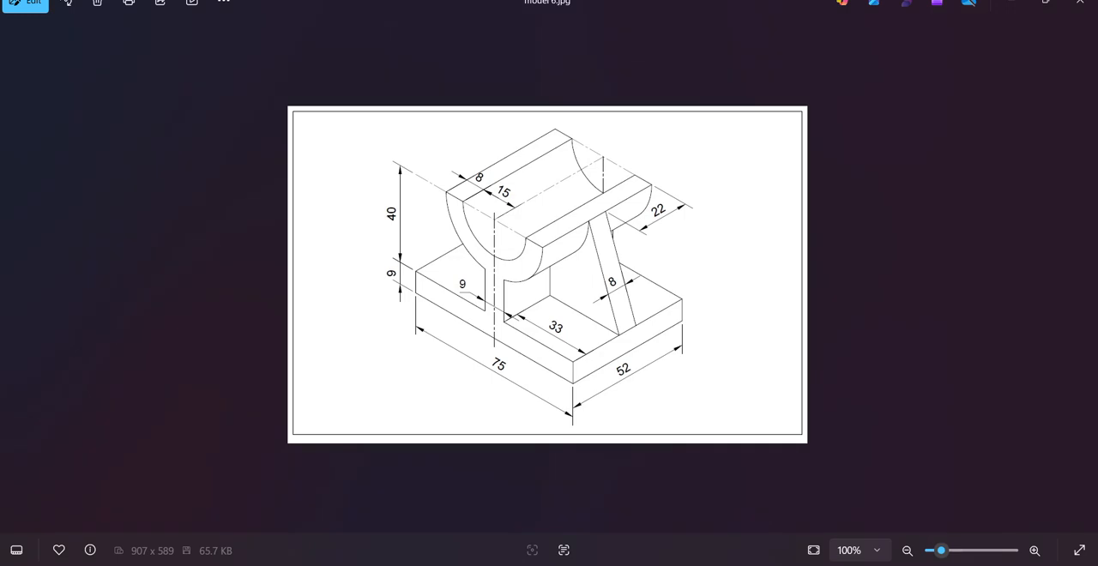
left_click(771, 563)
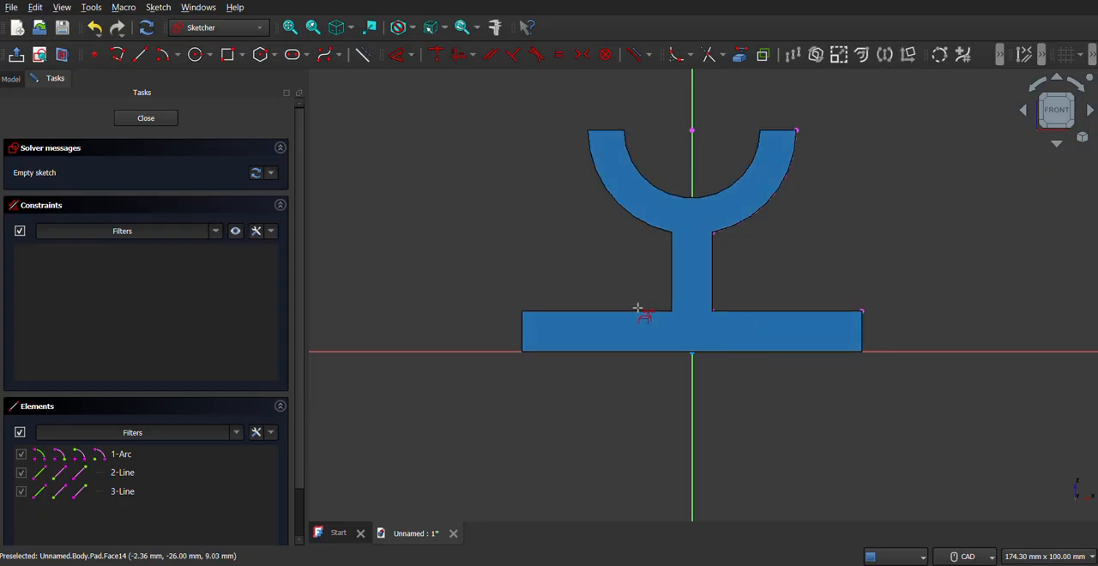
middle_click_drag(735, 294, 725, 300)
left_click(770, 563)
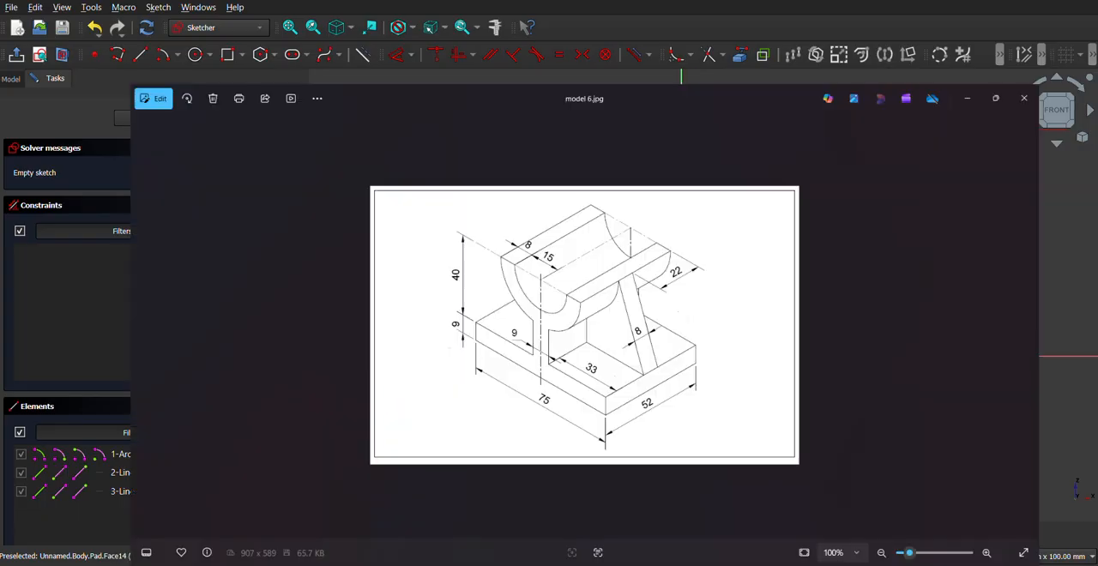
Step: Draw a polyline from the outer arc's right end to the base's upper right corner, along the base to the support, and up to the arc
left_click(770, 564)
right_click(760, 240)
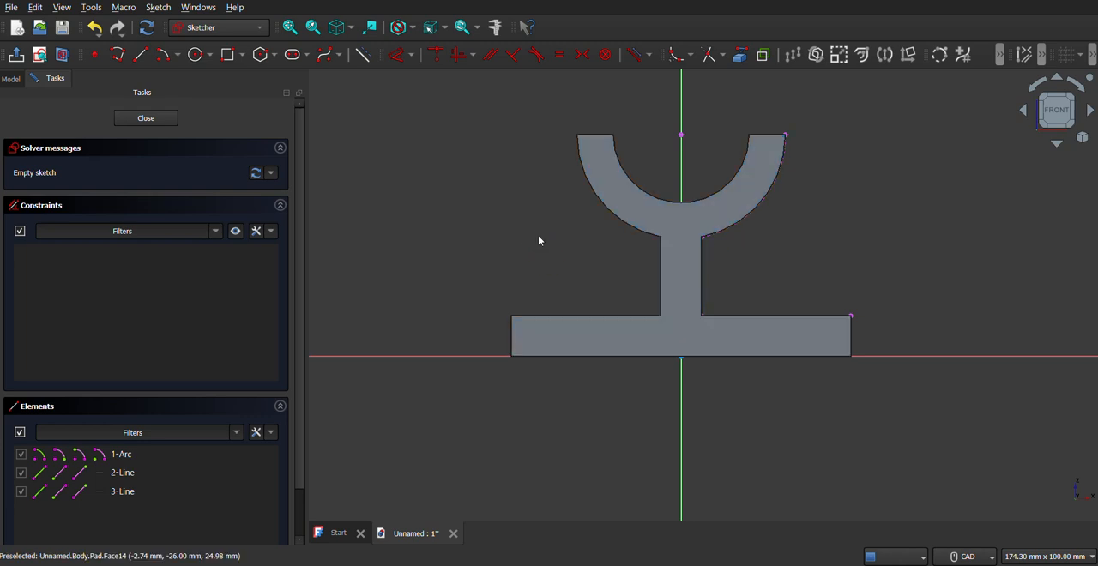
left_click(117, 55)
left_click(784, 138)
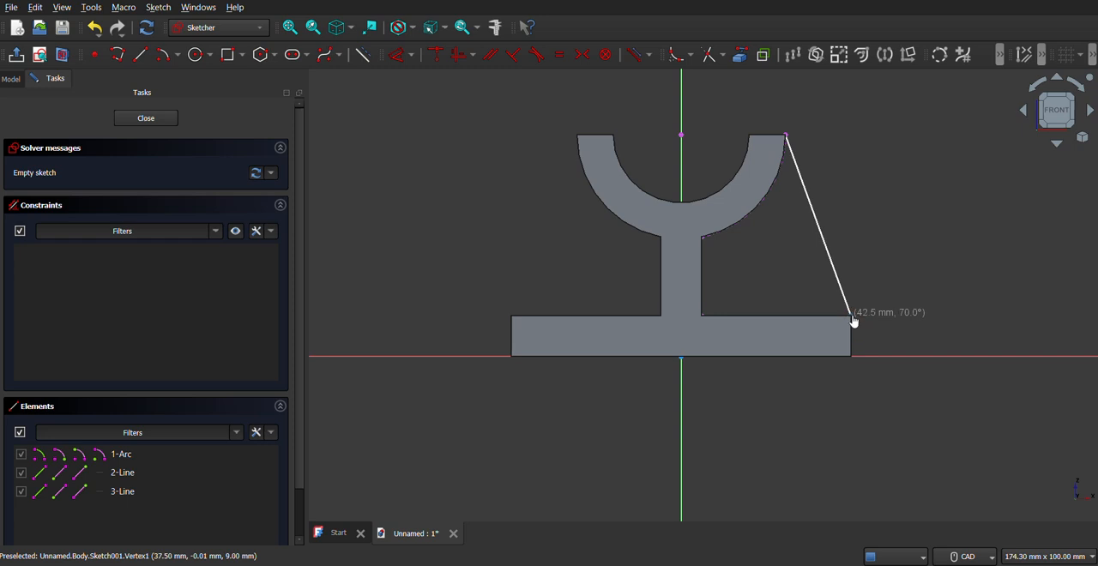
left_click(851, 316)
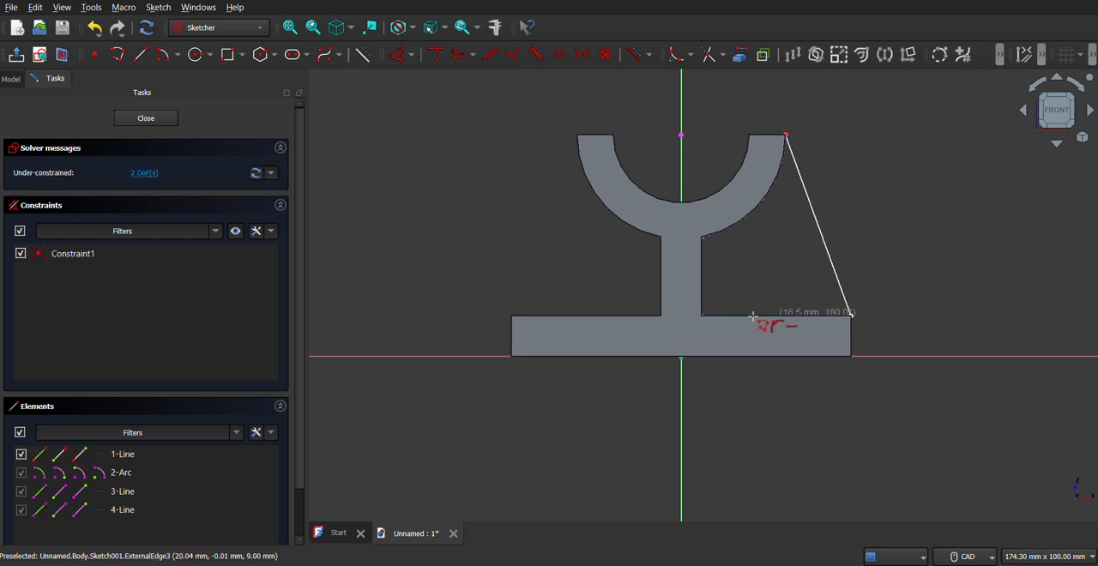
left_click(702, 315)
left_click(702, 236)
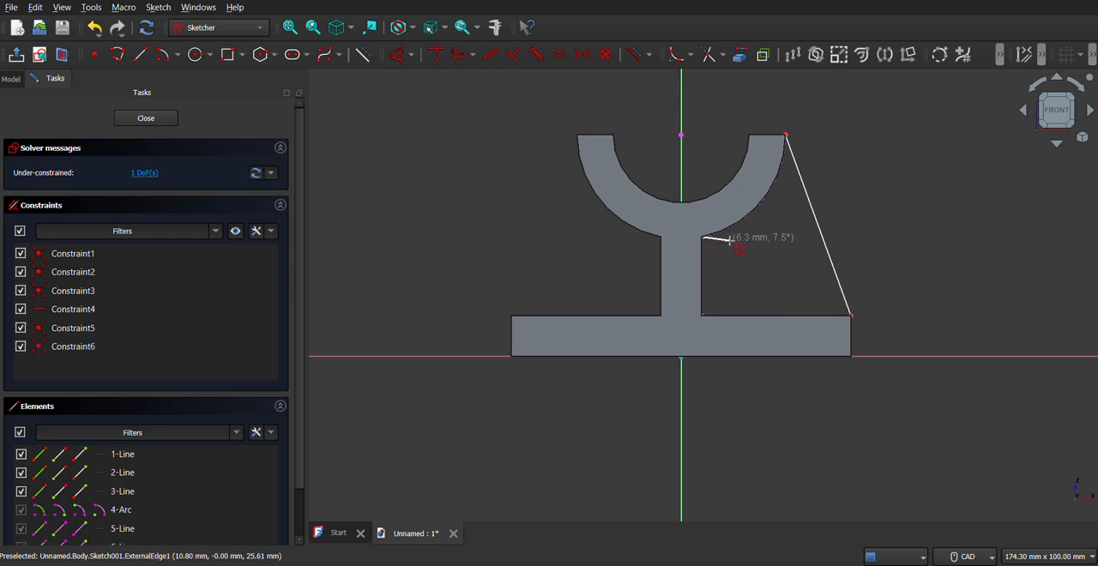
right_click(730, 242)
middle_click_drag(727, 277, 708, 294)
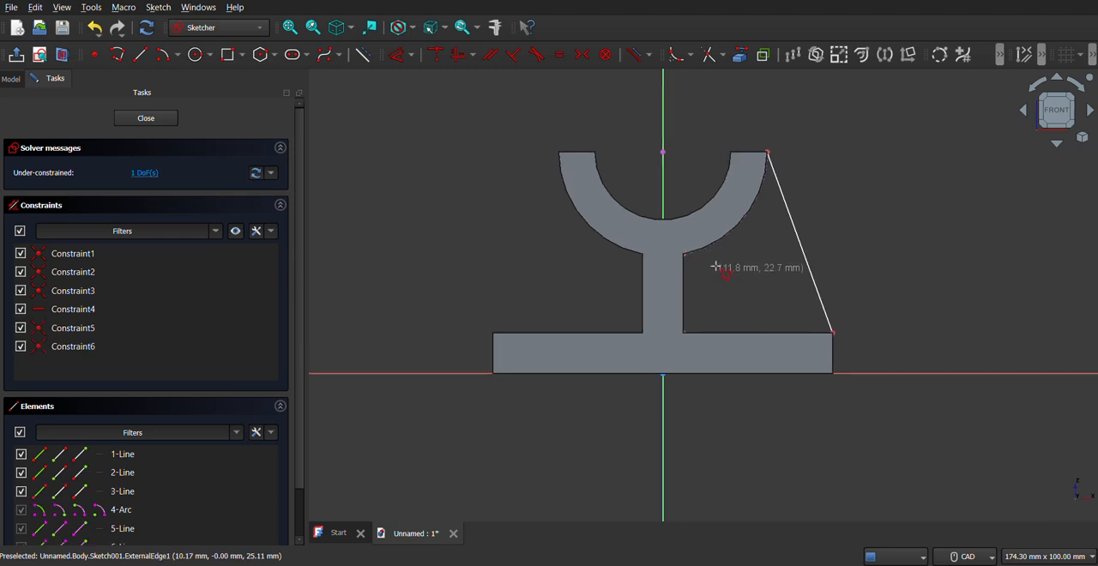
Step: Close the rib outline with a three-point arc along the outer arc between the support and the arc's right end, then close the sketch
left_click(176, 60)
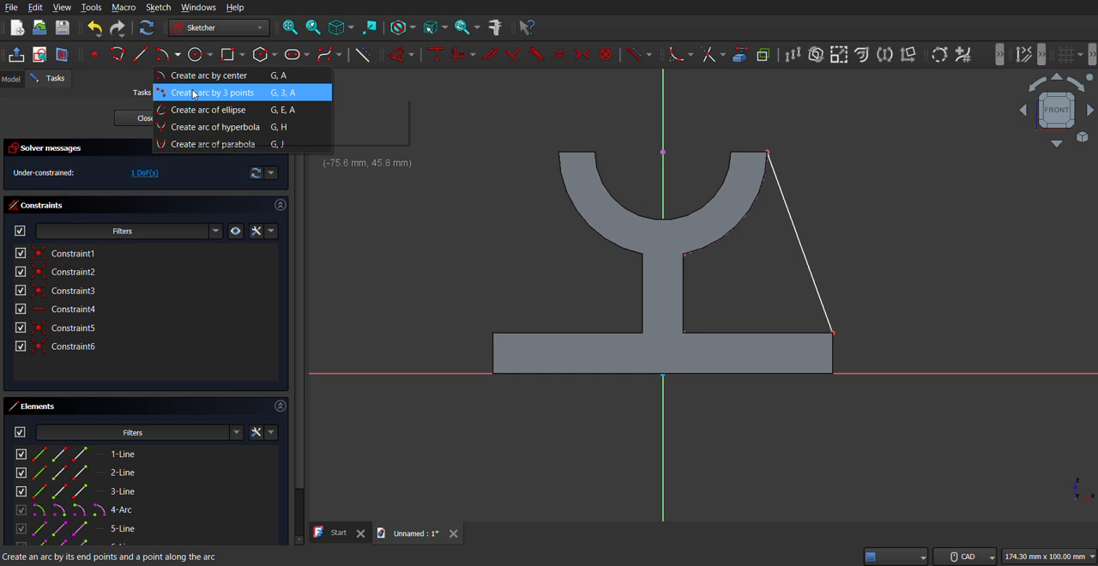
left_click(194, 93)
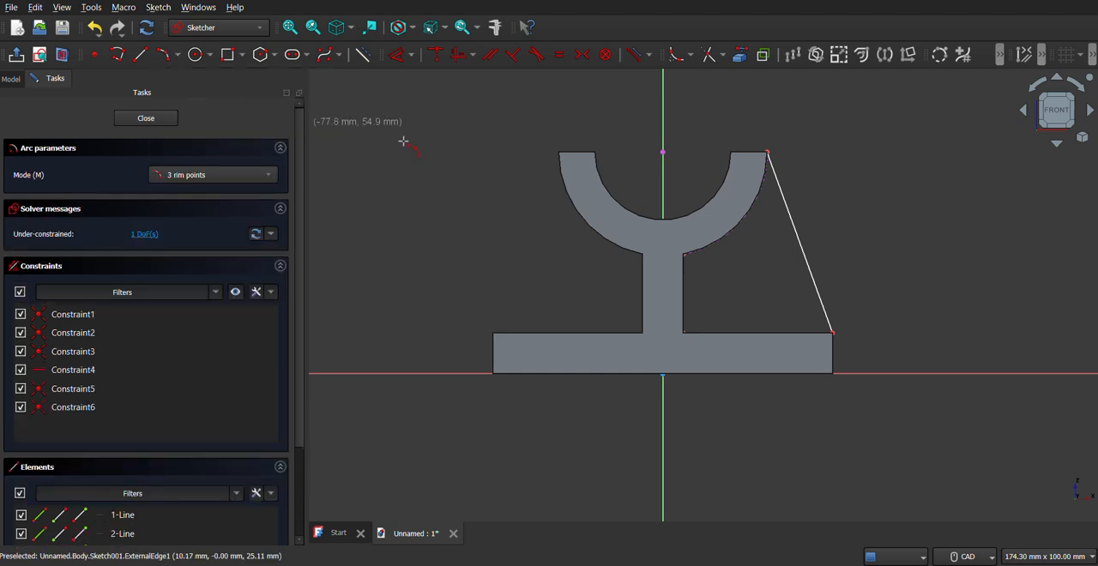
left_click(686, 254)
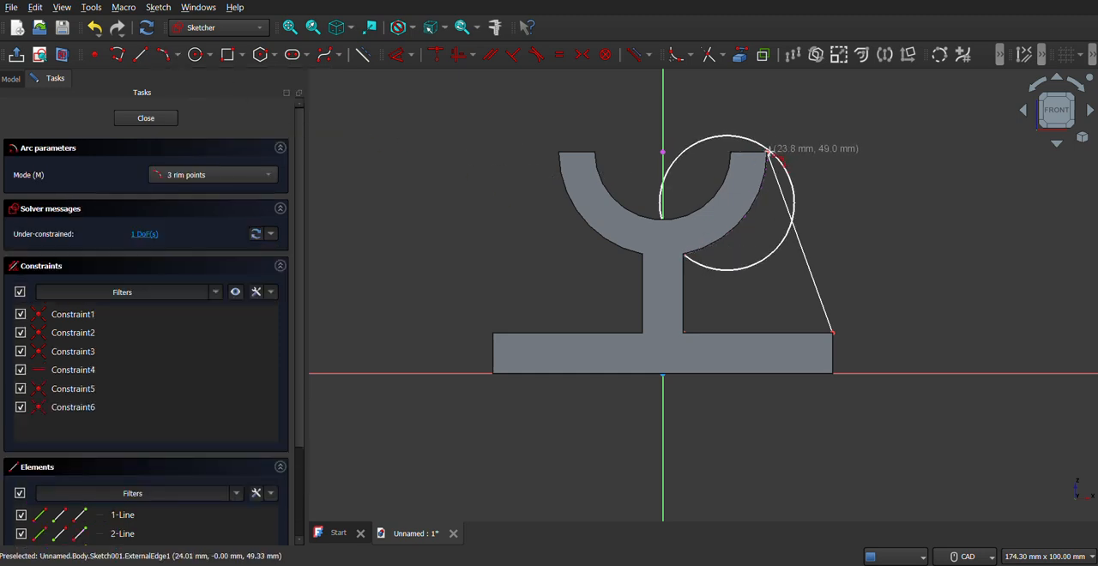
left_click(769, 156)
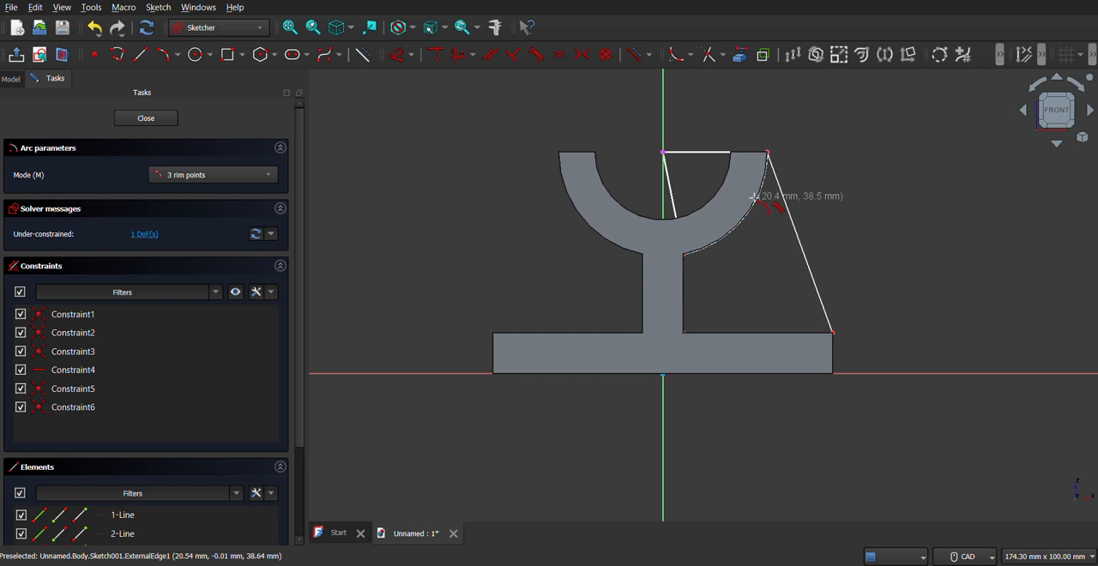
left_click(759, 196)
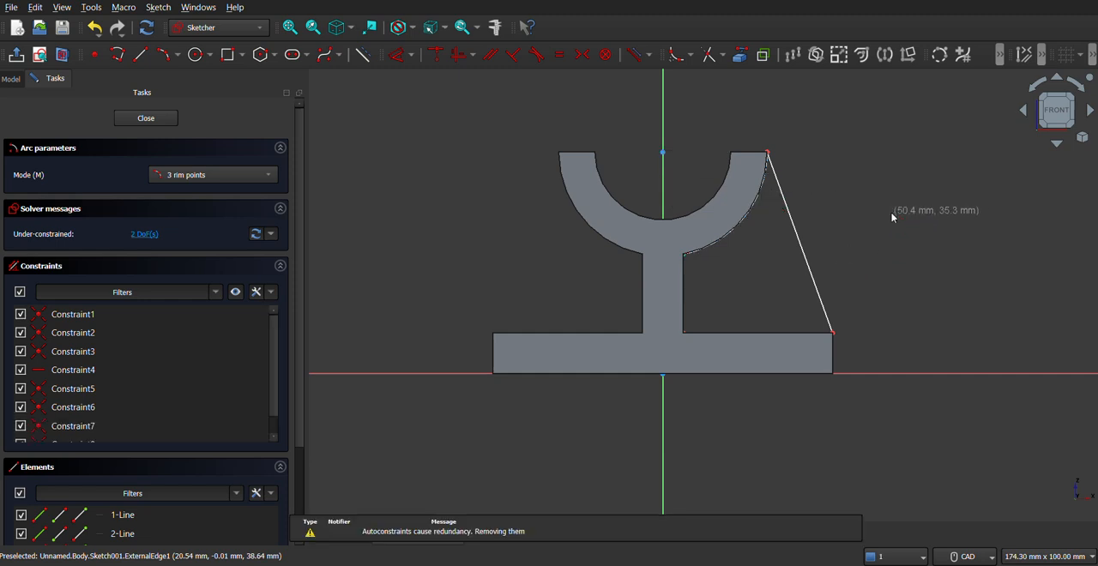
key("Escape")
middle_click_drag(664, 308, 644, 332)
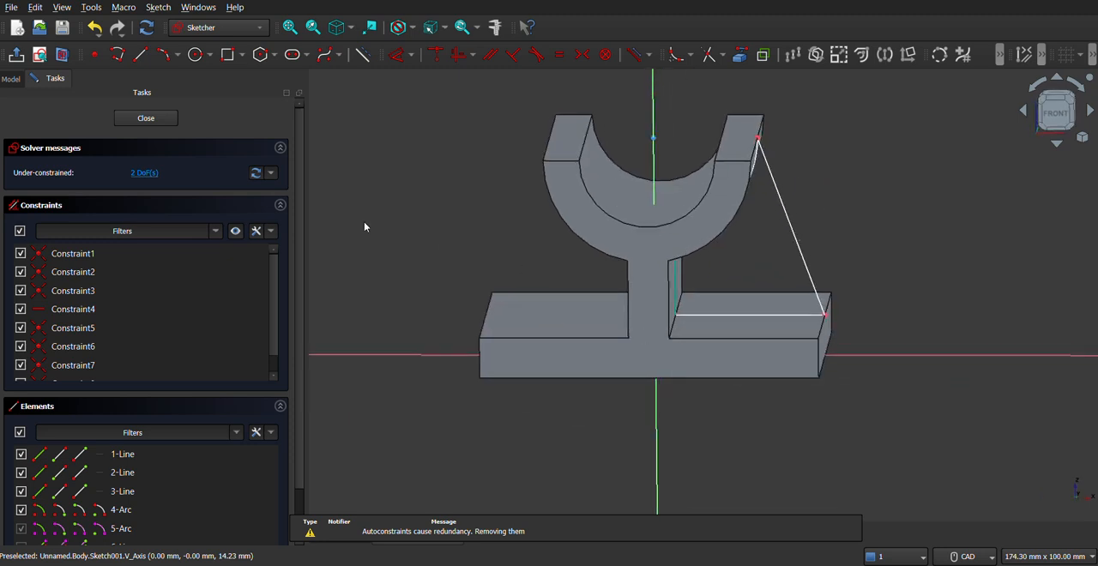
left_click(160, 118)
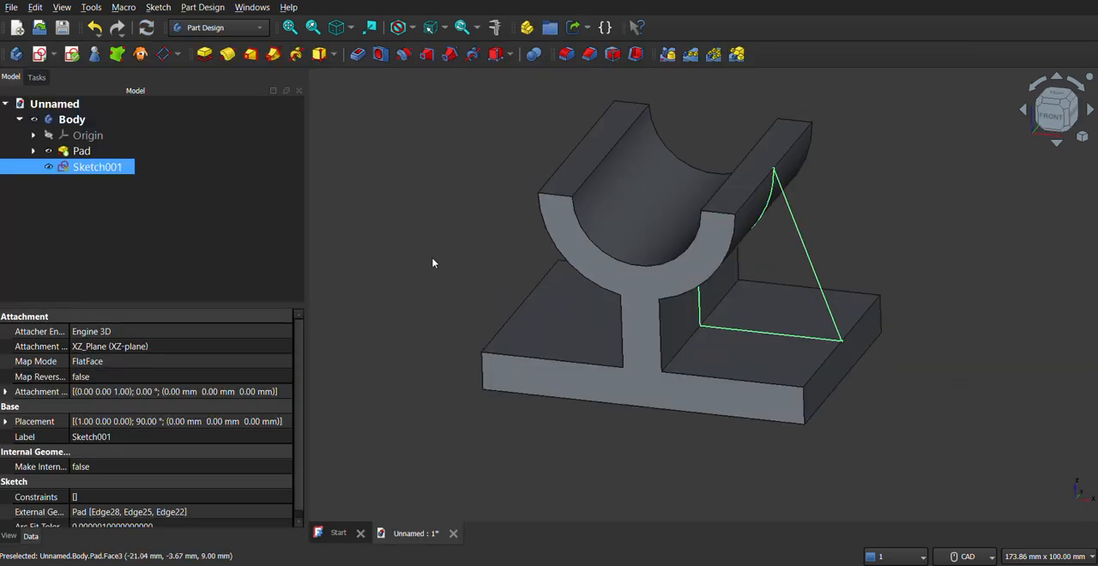
Step: Check the rib thickness in the reference drawing, then pad the rib sketch 8 mm symmetric to its plane
left_click(204, 54)
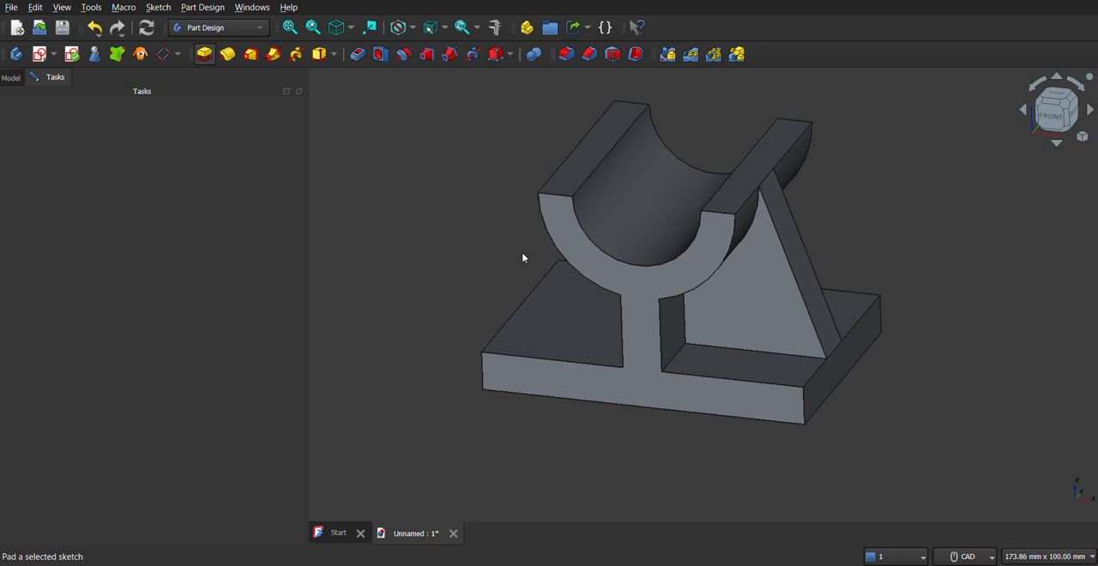
middle_click_drag(522, 255, 481, 262)
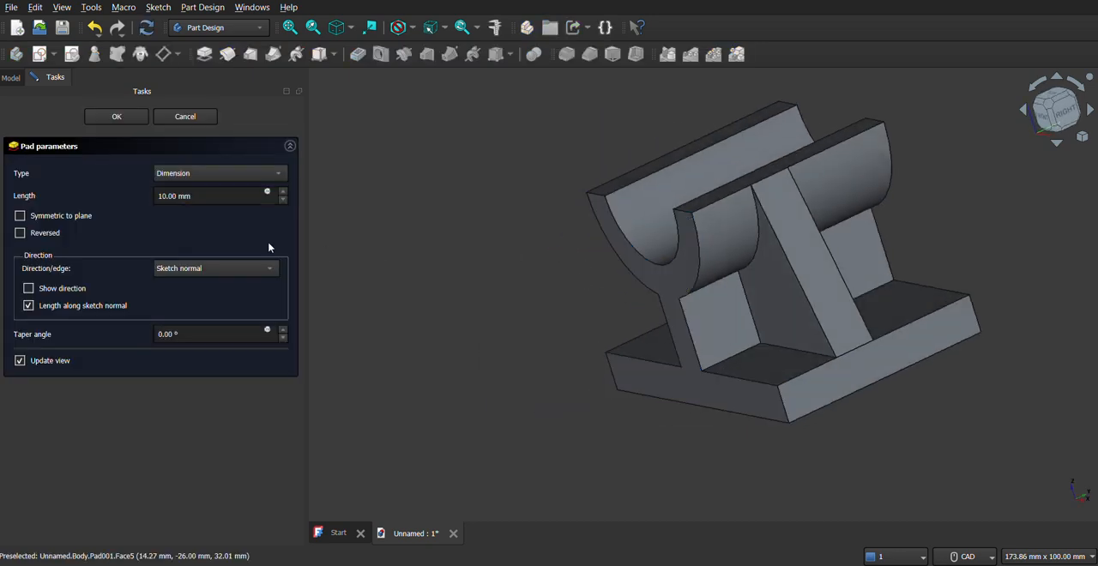
left_click(20, 215)
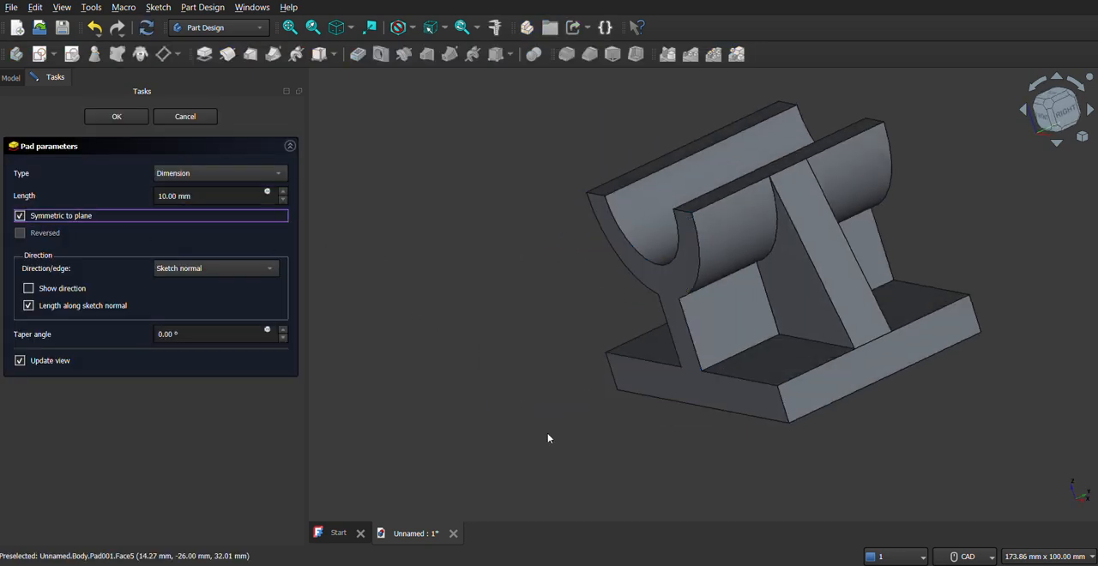
left_click(807, 565)
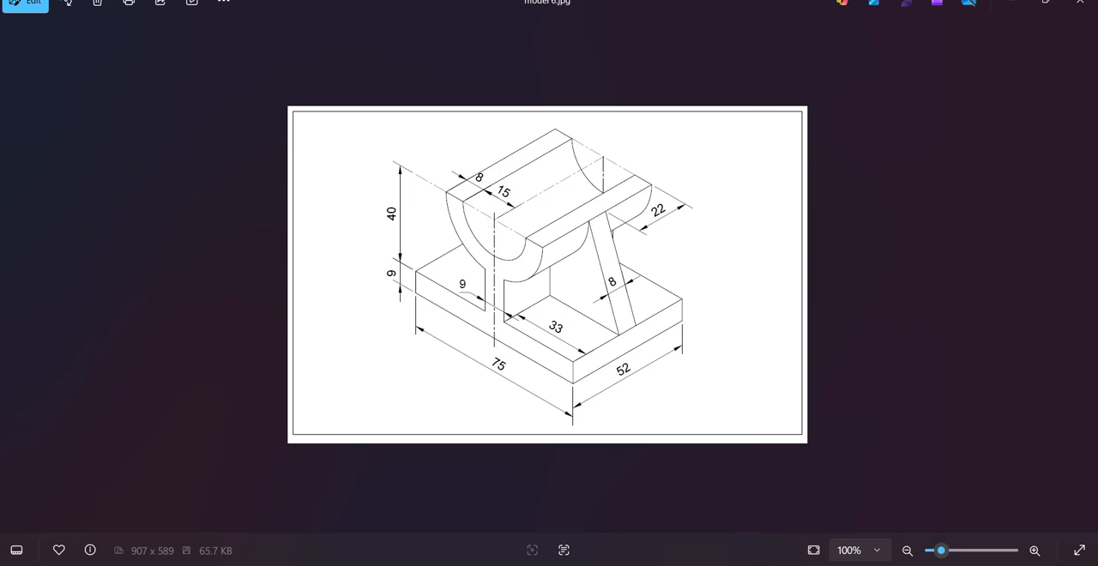
key("alt+Tab")
left_click(203, 199)
key("ctrl+a")
type("8")
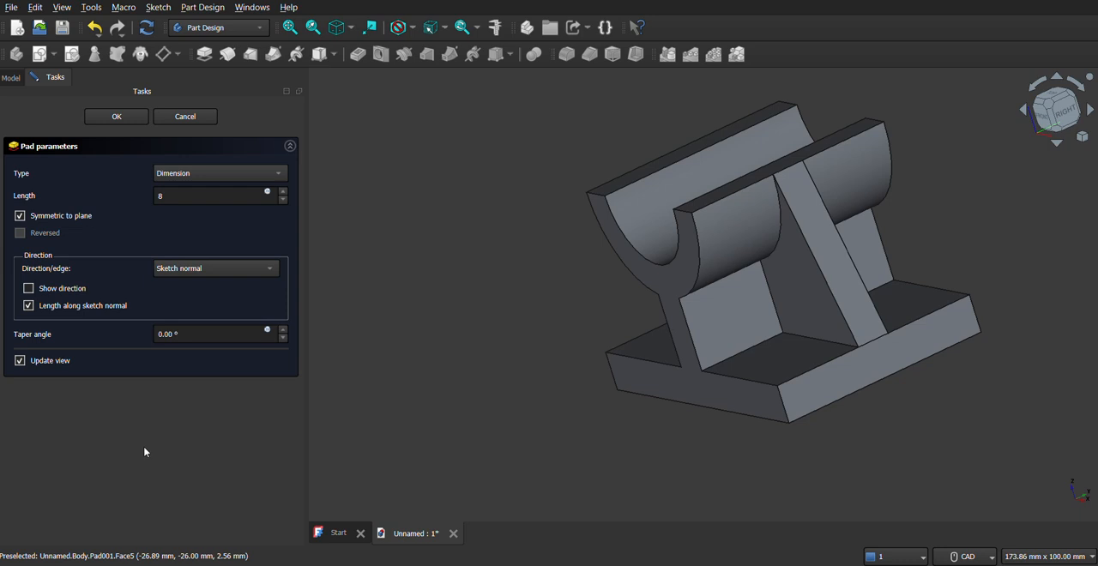
middle_click_drag(654, 312, 733, 304)
left_click(116, 120)
Step: Mirror the rib pad to the other side of the support about the vertical sketch axis
middle_click_drag(683, 345, 729, 299)
middle_click_drag(632, 335, 617, 370)
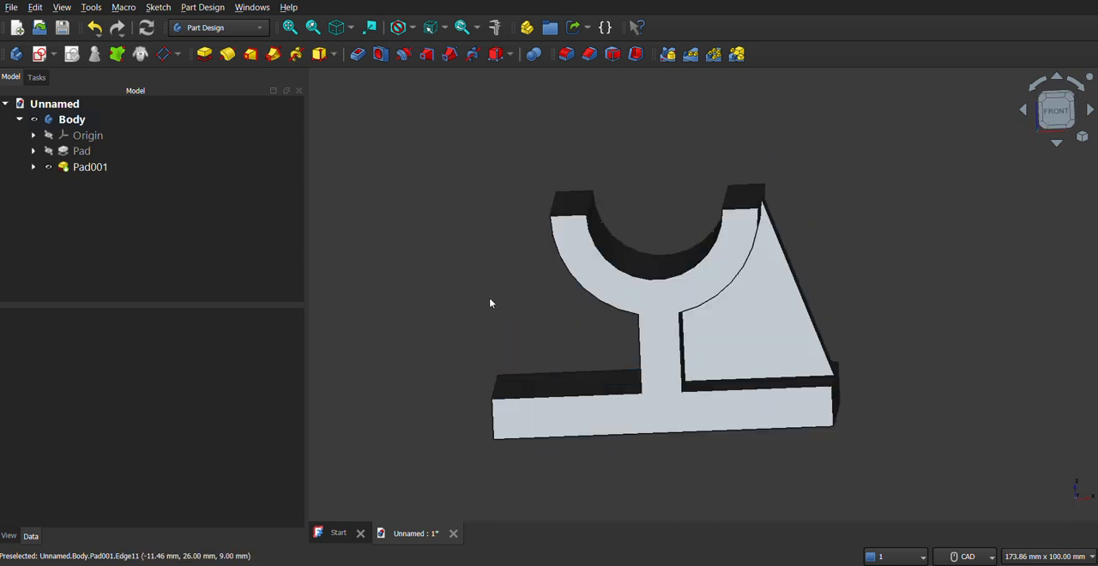
left_click(90, 167)
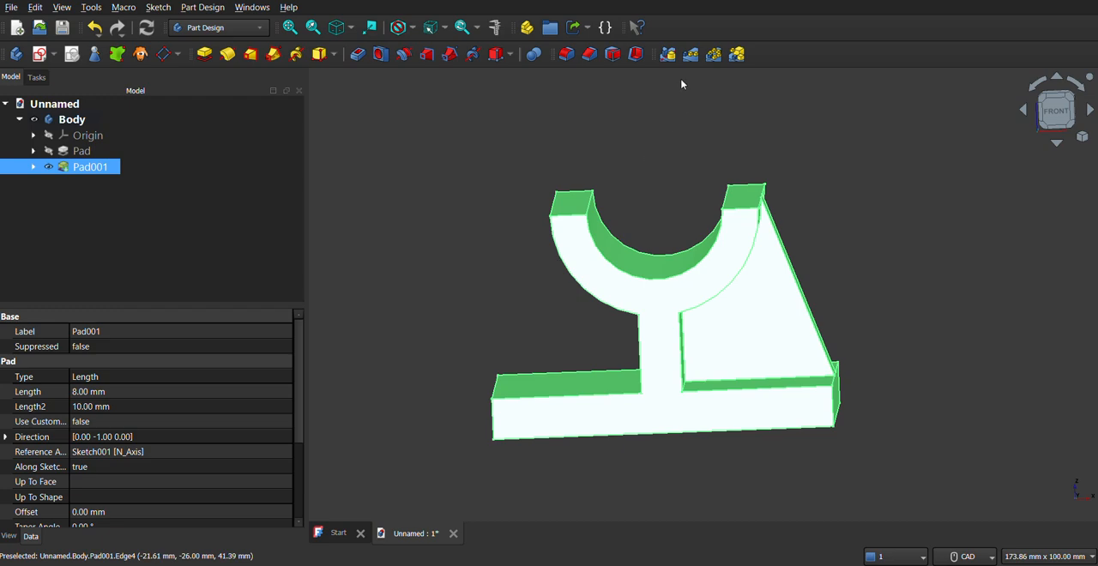
left_click(668, 56)
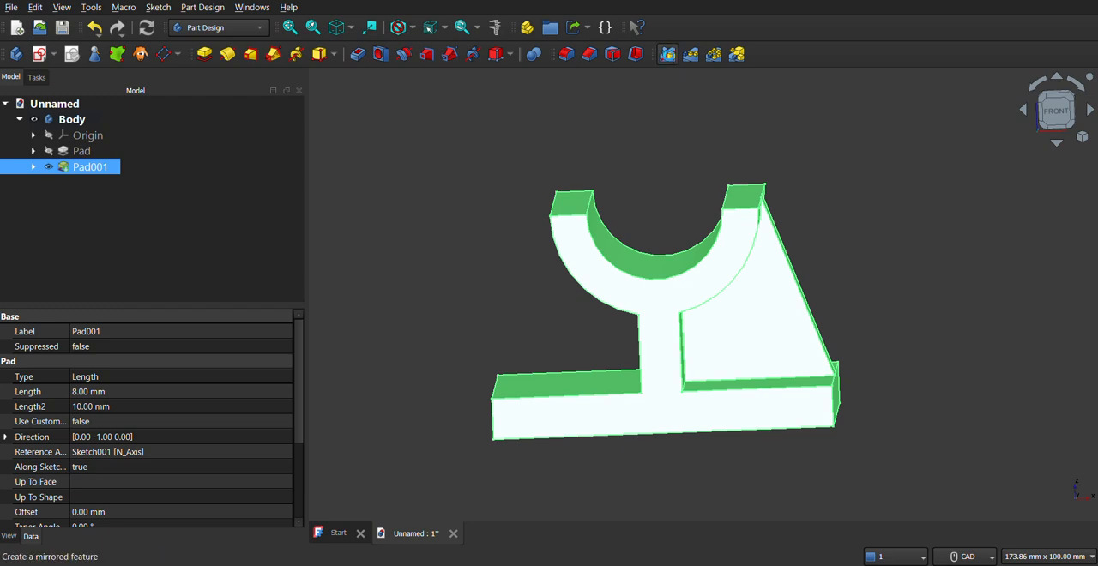
middle_click_drag(552, 331, 602, 351)
middle_click_drag(630, 149, 707, 321)
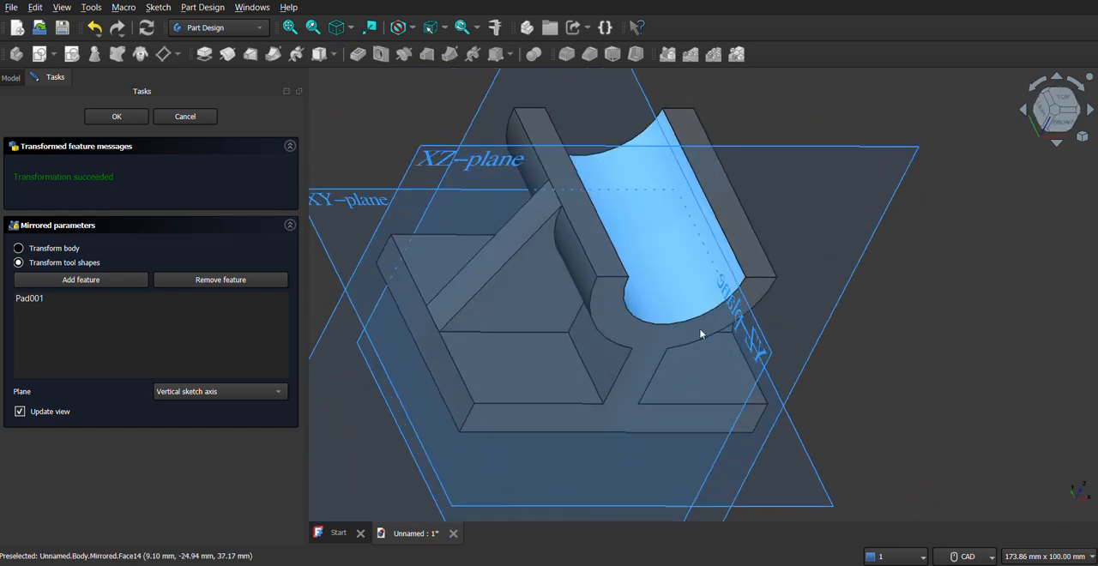
middle_click_drag(700, 394, 633, 341)
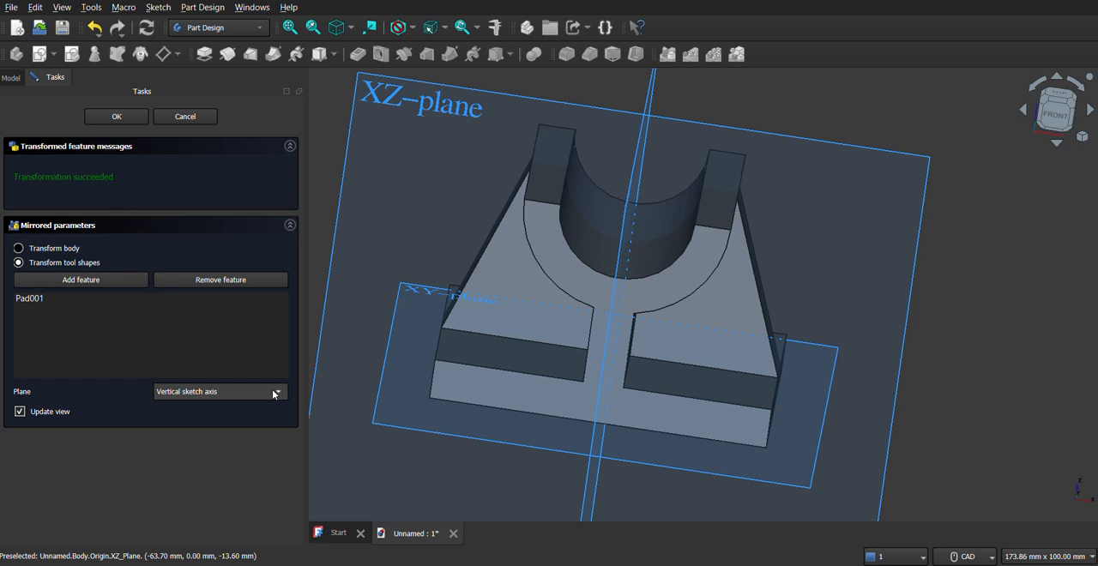
left_click(273, 394)
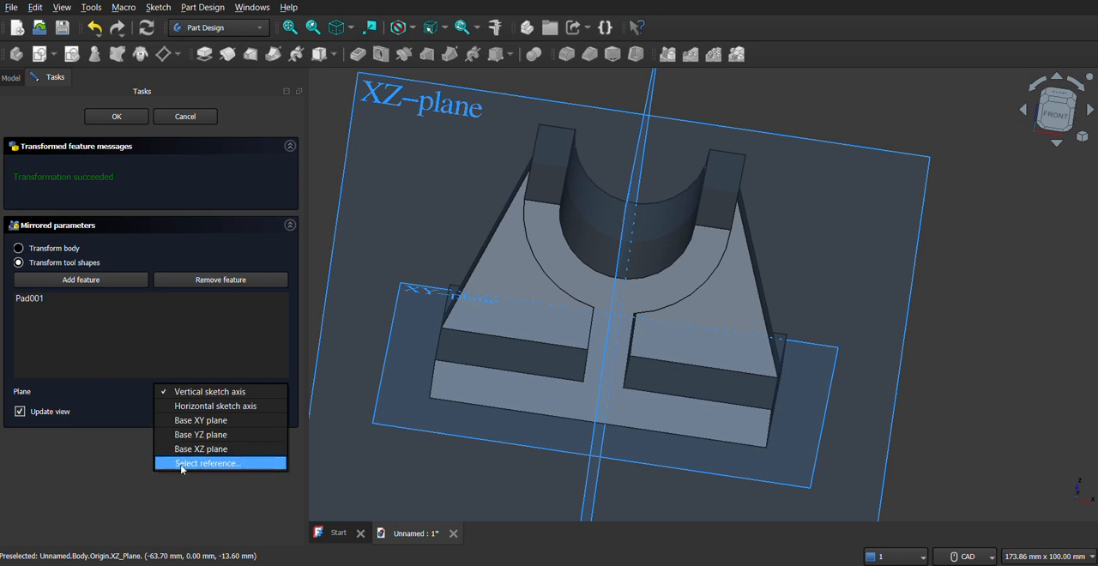
left_click(222, 391)
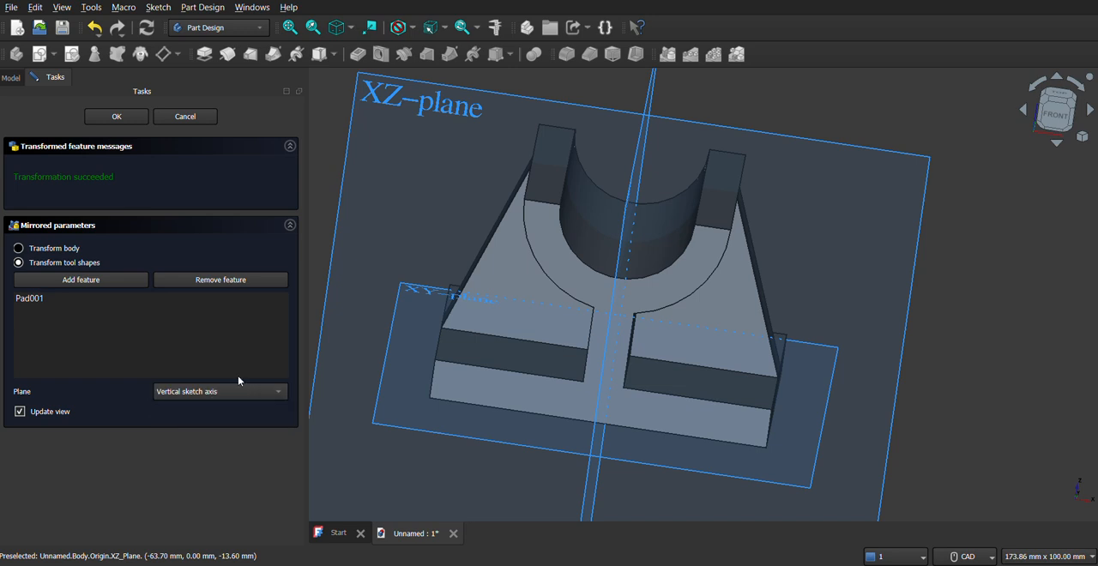
left_click(117, 116)
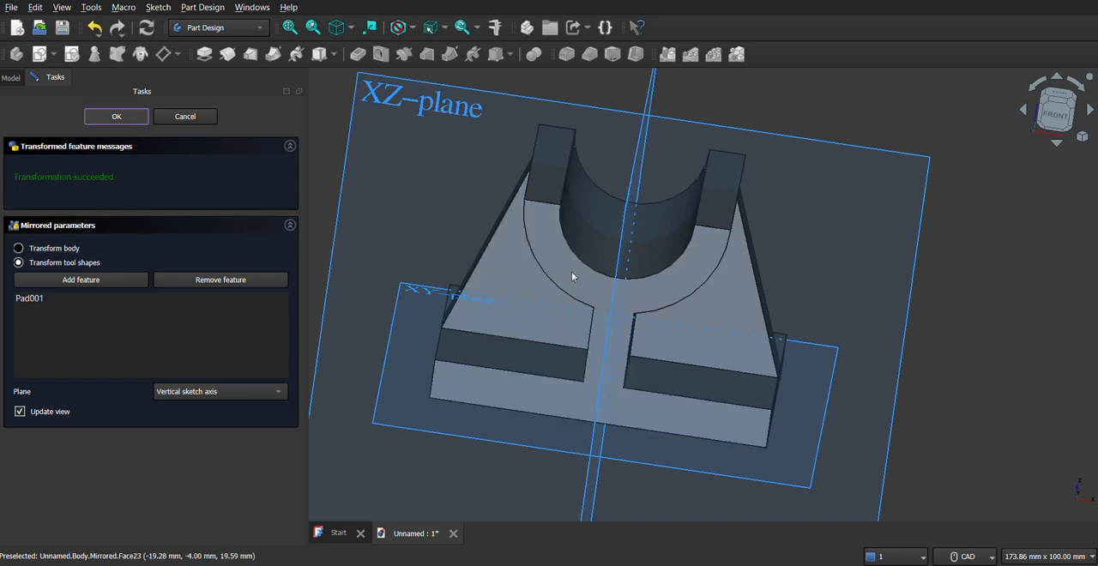
Step: Save the document as yt11 in the freecadmodels folder, then compare the finished bracket with the reference drawing
mouse_move(615, 352)
middle_mouse_down()
mouse_move(630, 353)
mouse_move(608, 366)
middle_mouse_up()
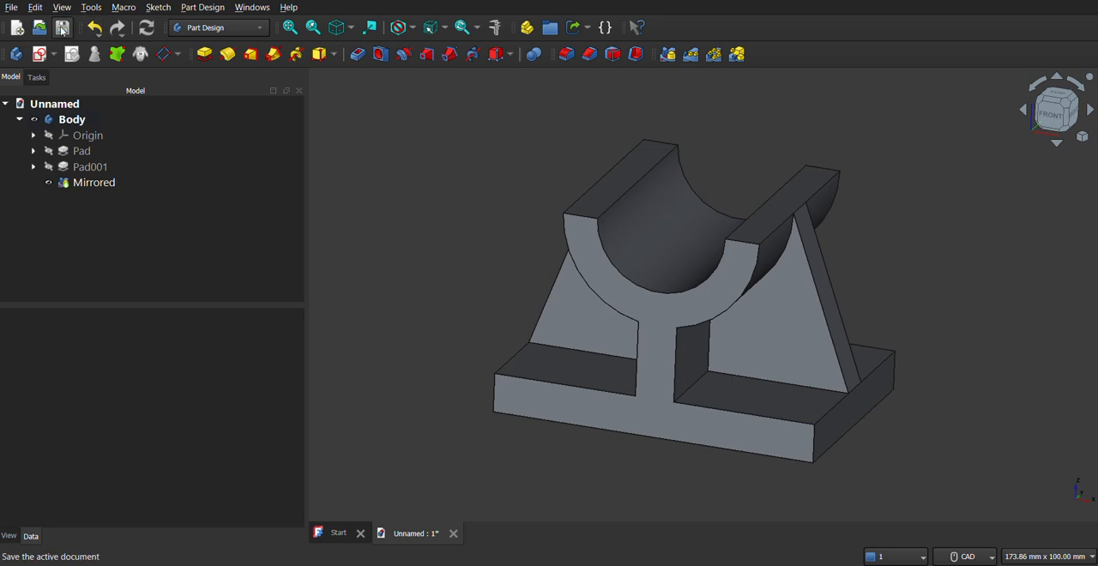
left_click(61, 28)
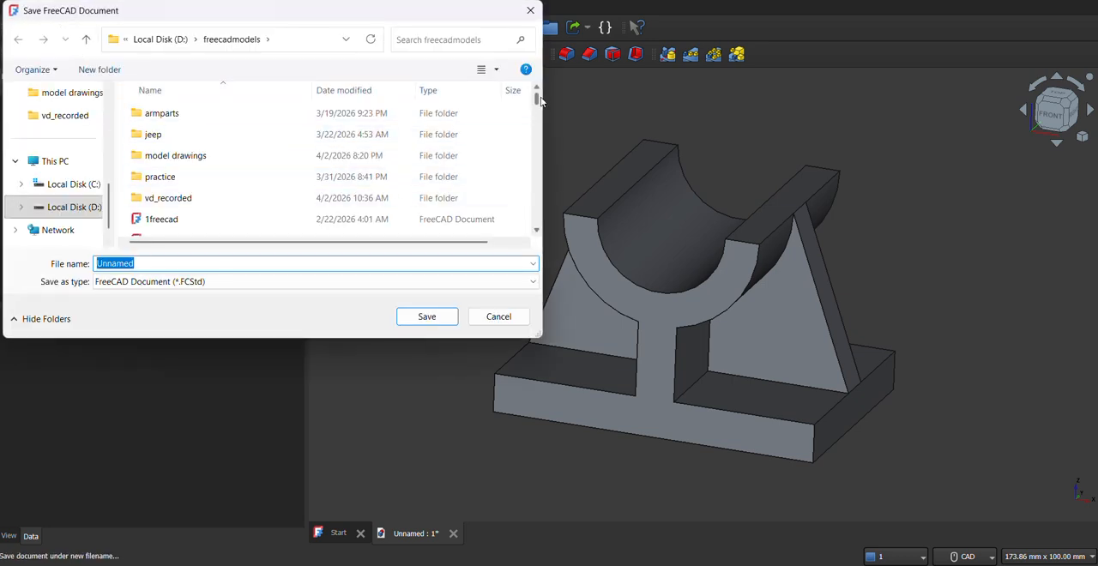
type("yt")
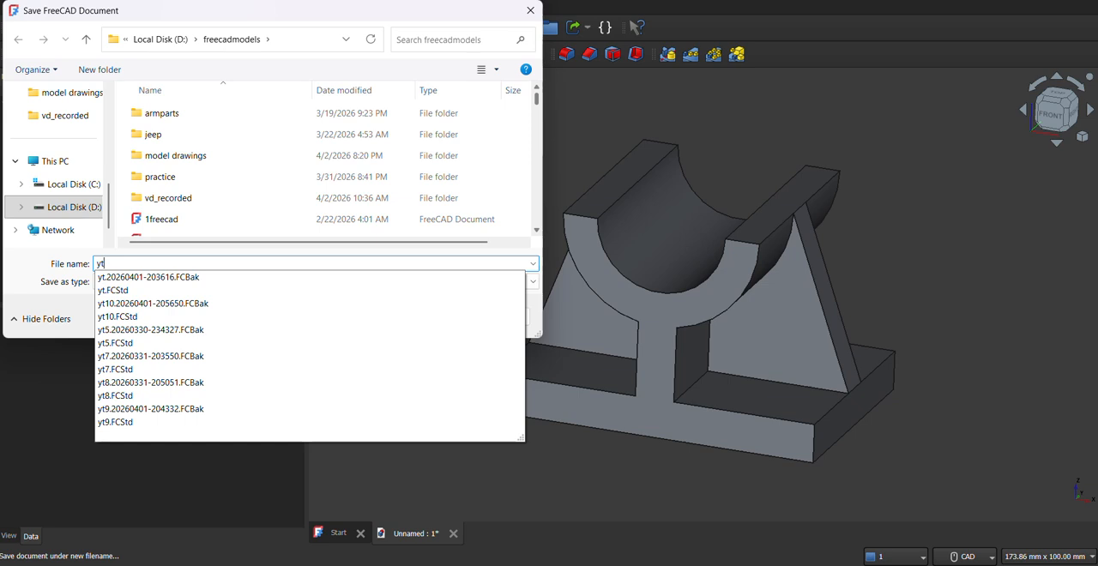
type("11")
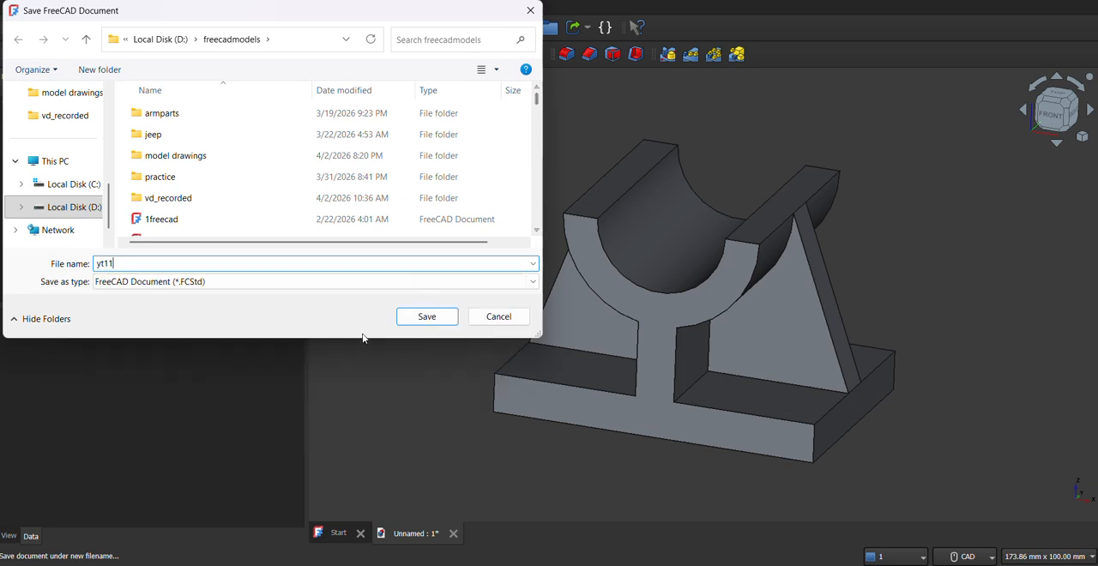
left_click(432, 319)
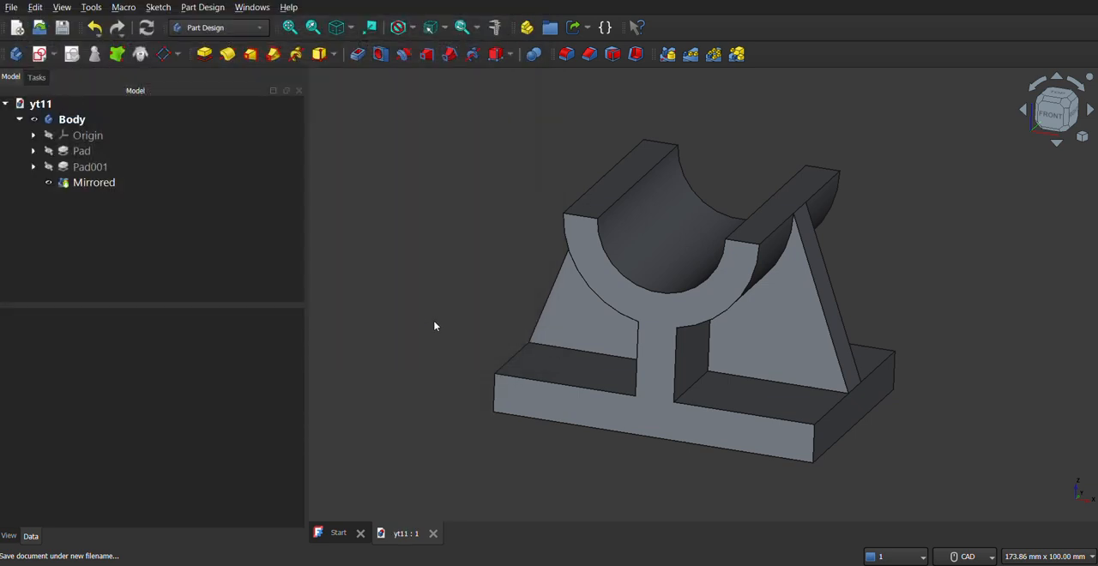
middle_click_drag(809, 334, 729, 322)
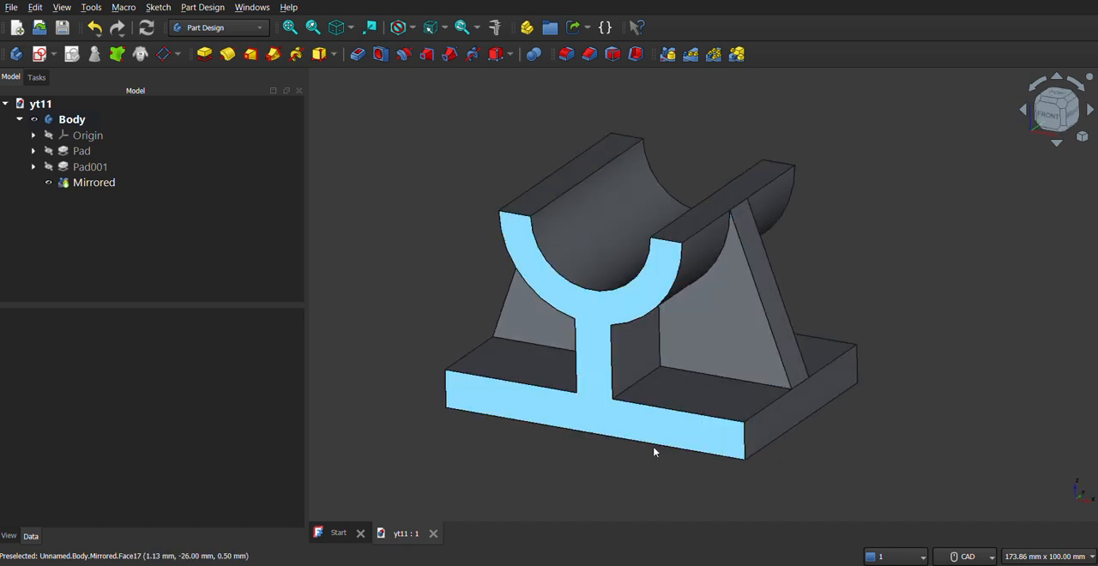
key("alt+Tab")
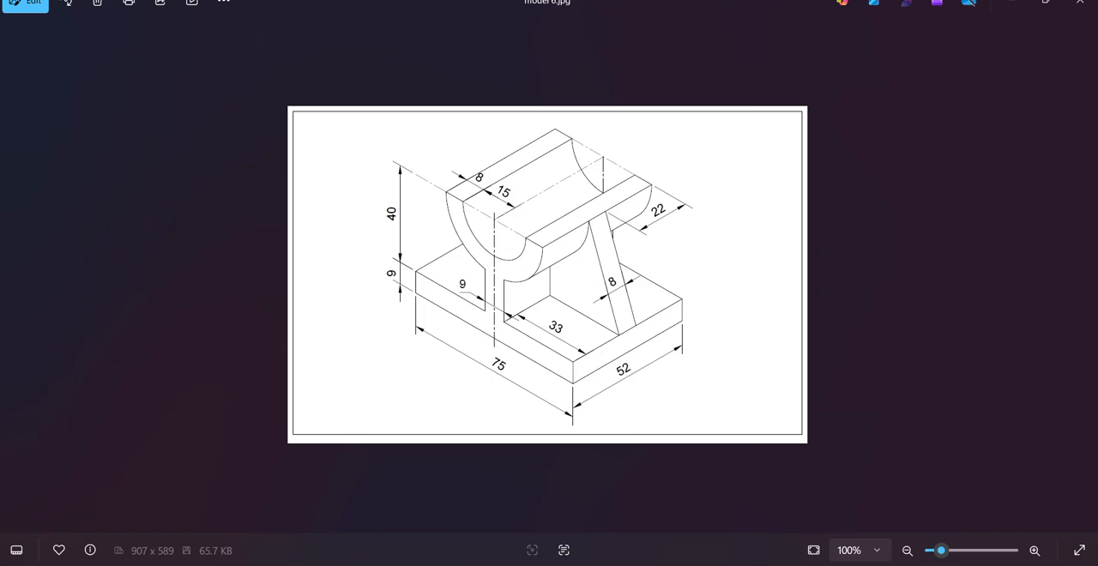
key("alt+Tab")
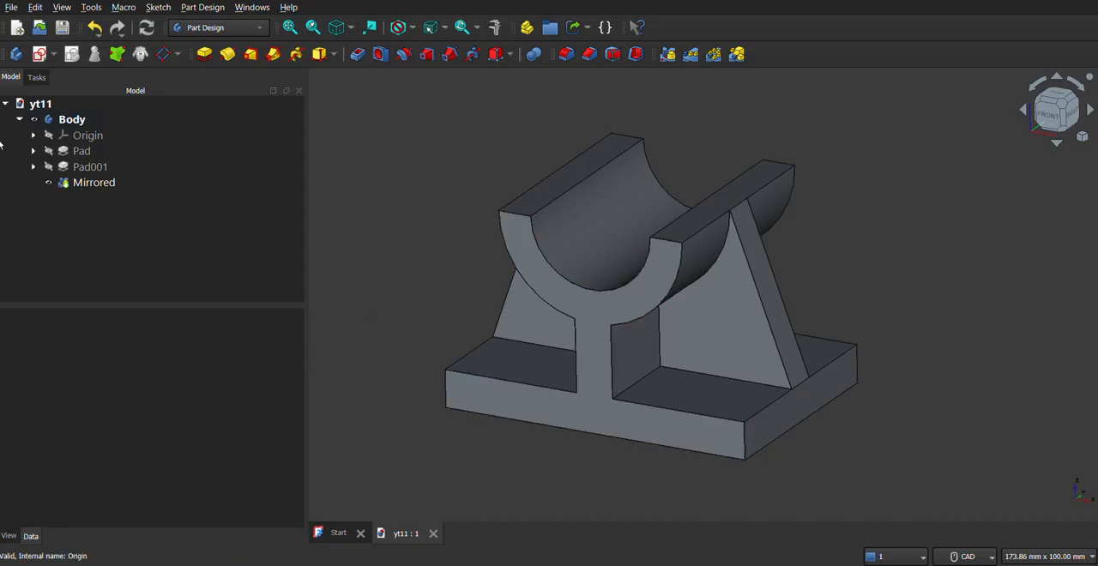
Step: Apply a random color to the whole body and save the document again
left_click(52, 121)
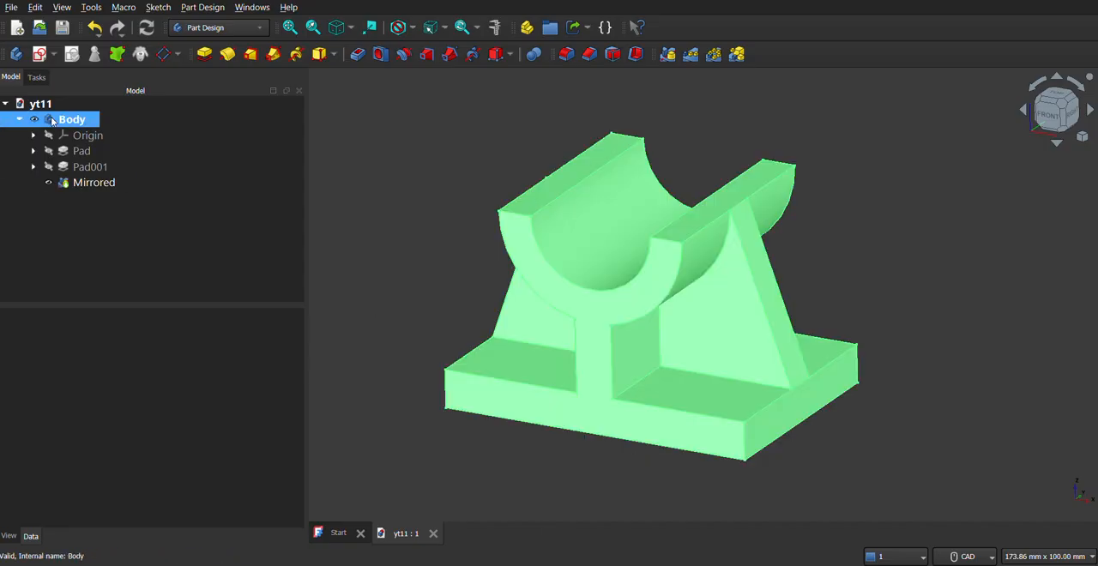
right_click(52, 121)
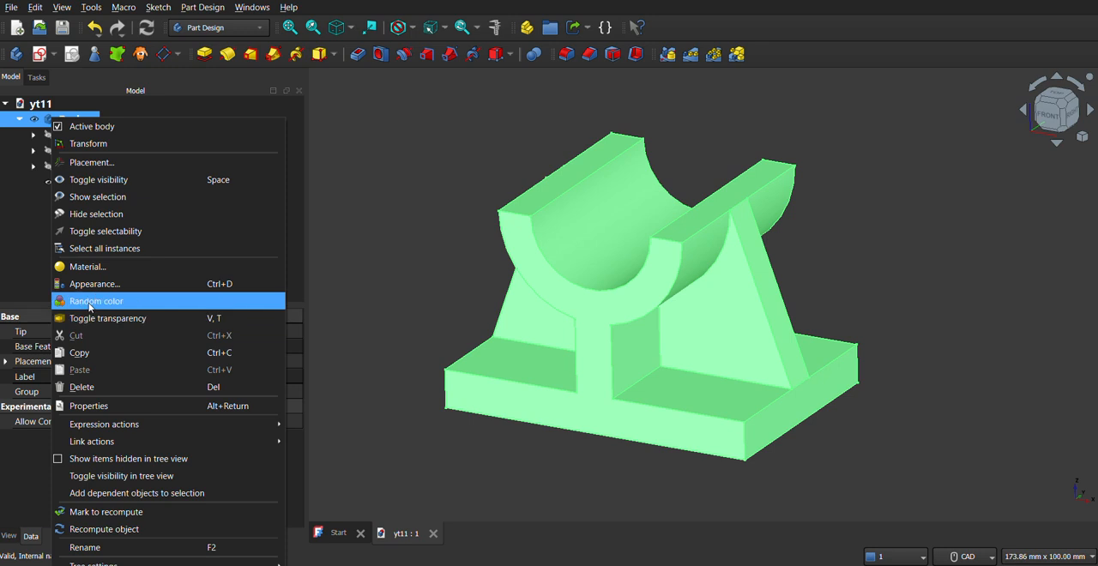
left_click(111, 301)
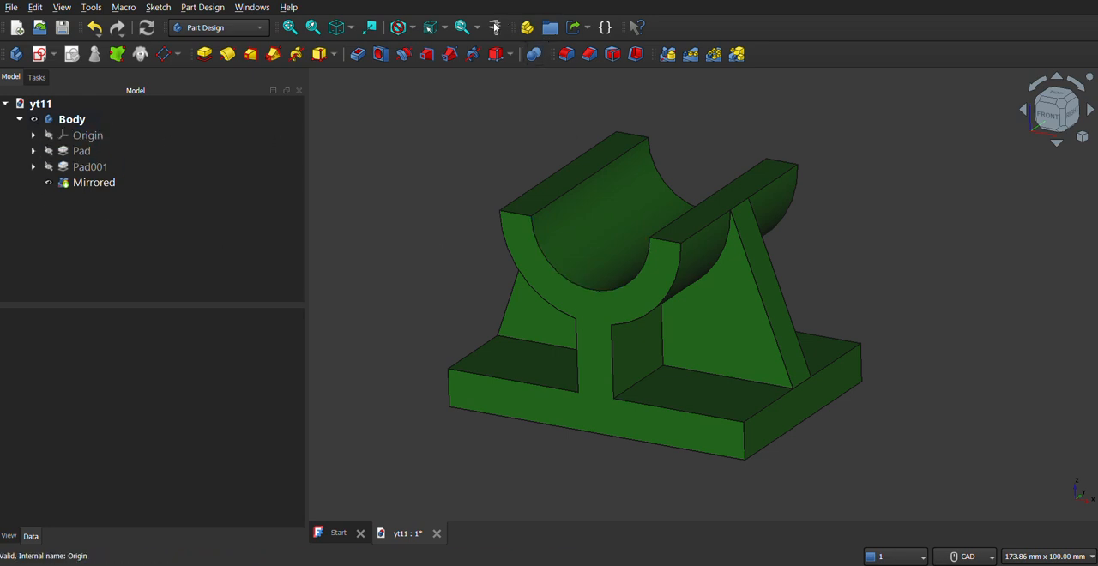
left_click(64, 28)
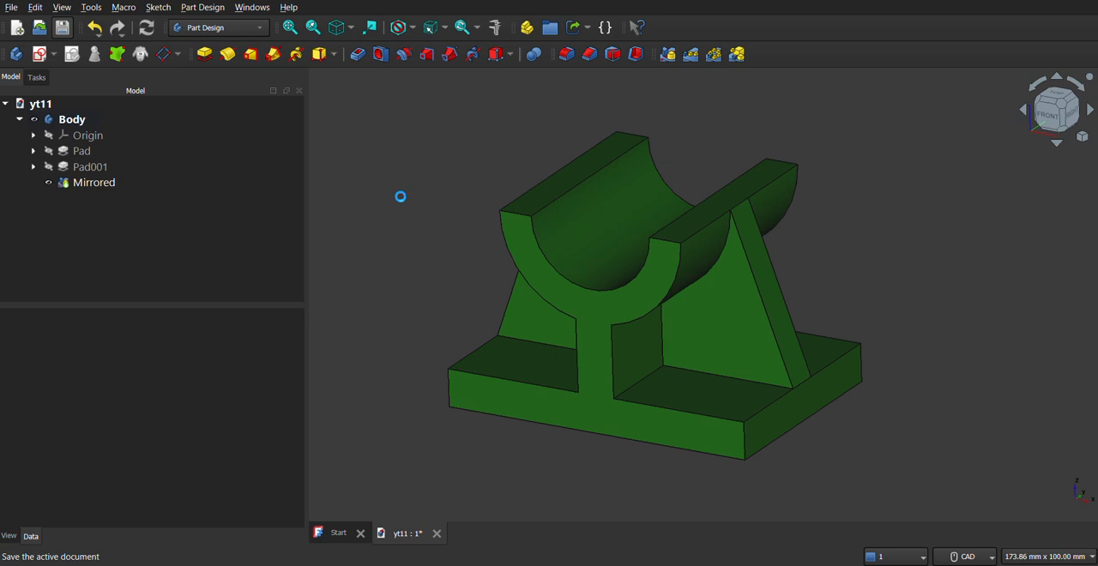